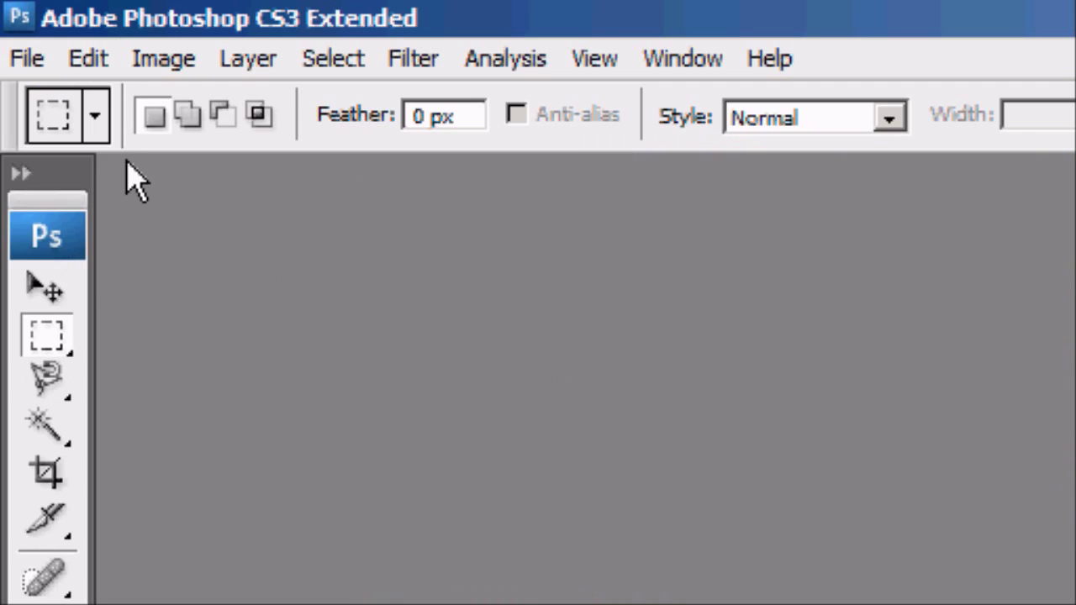
# Create a new document 150 pixels wide and 150 pixels high.
pyautogui.click(67, 112)
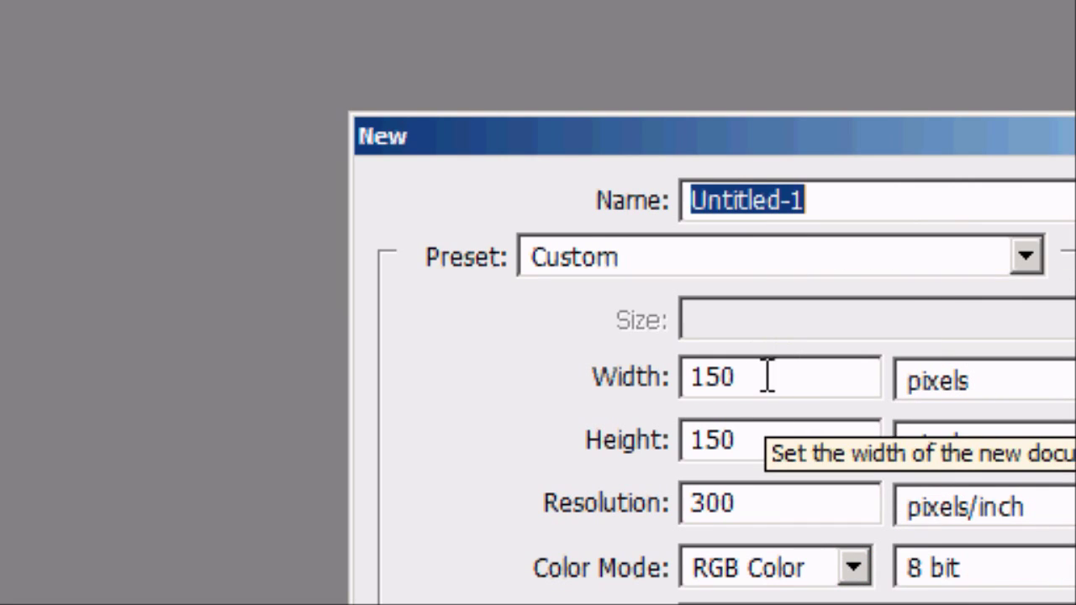
pyautogui.click(740, 377)
pyautogui.doubleClick(739, 376)
pyautogui.click(761, 443)
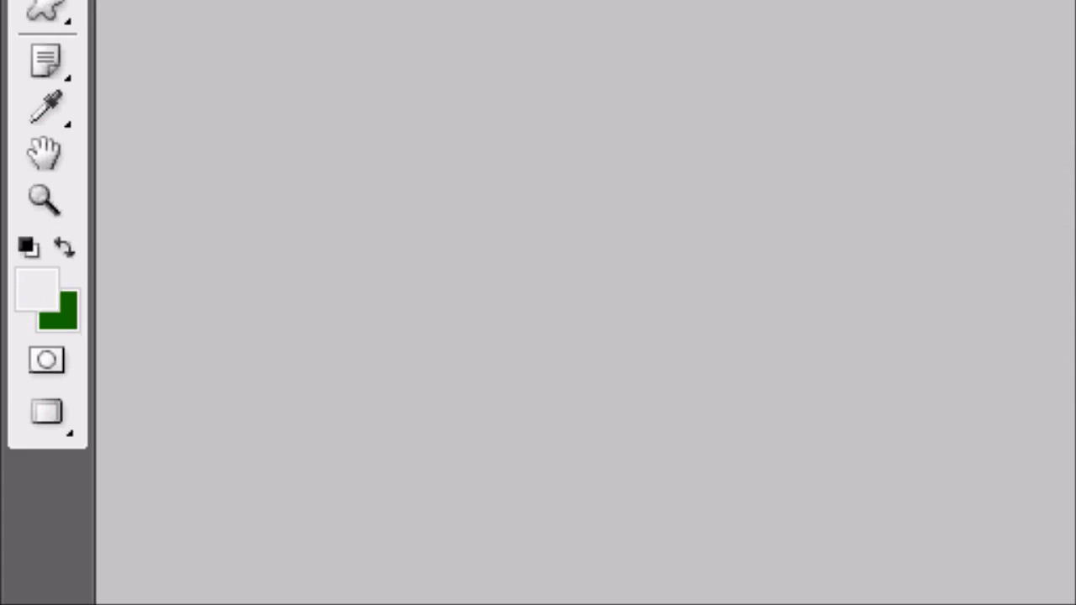
# Set the foreground color to black.
pyautogui.press('i')
pyautogui.click(37, 290)
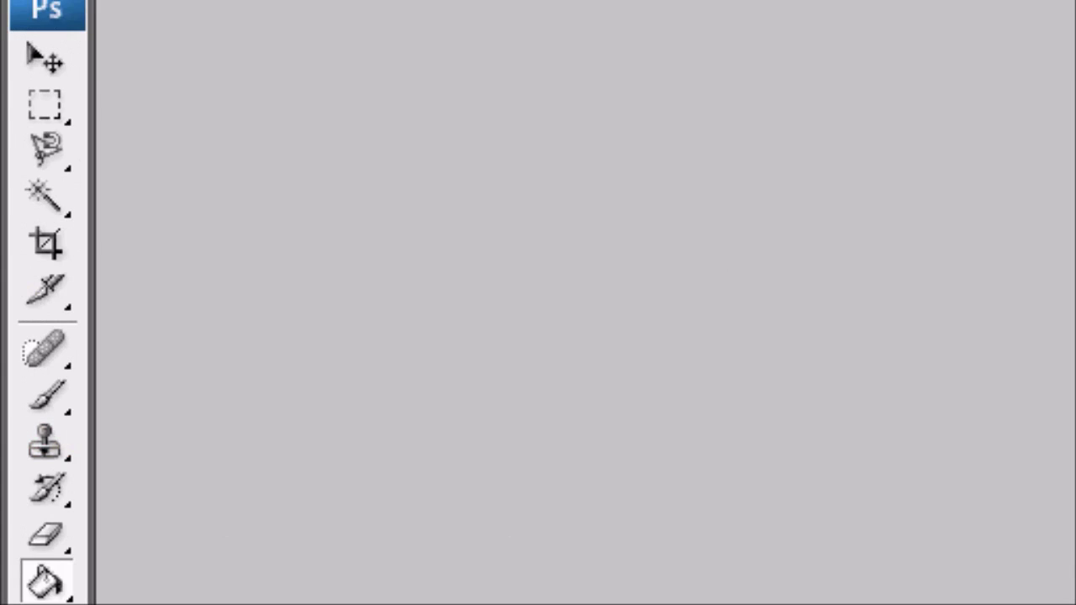
pyautogui.press('v')
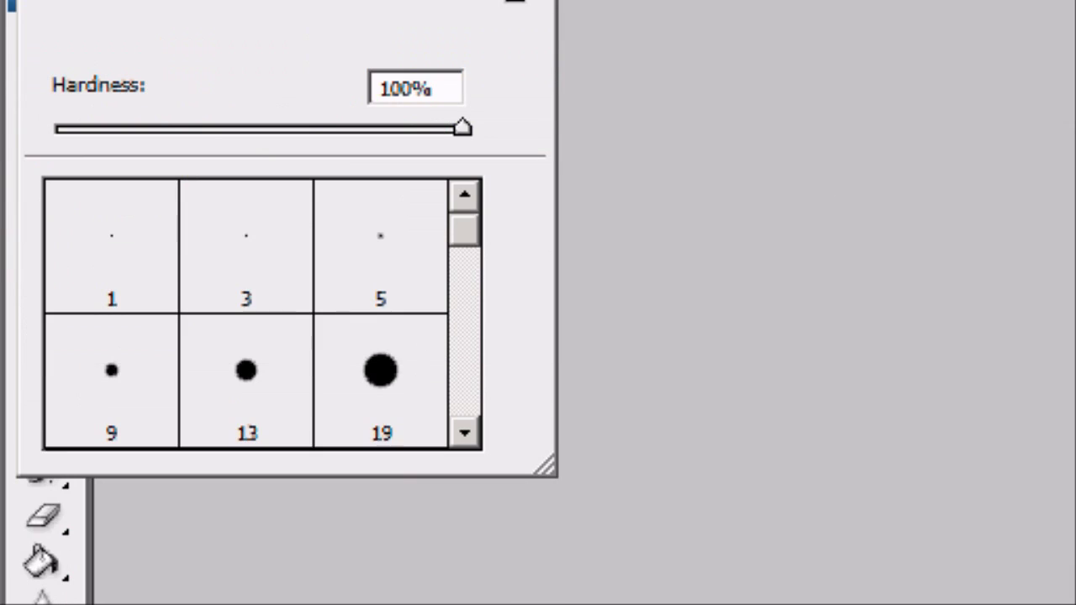
# Choose the soft 27 px brush preset, raise its hardness to 100%, and set its master diameter to 60 px.
pyautogui.scroll(-4, 245, 313)
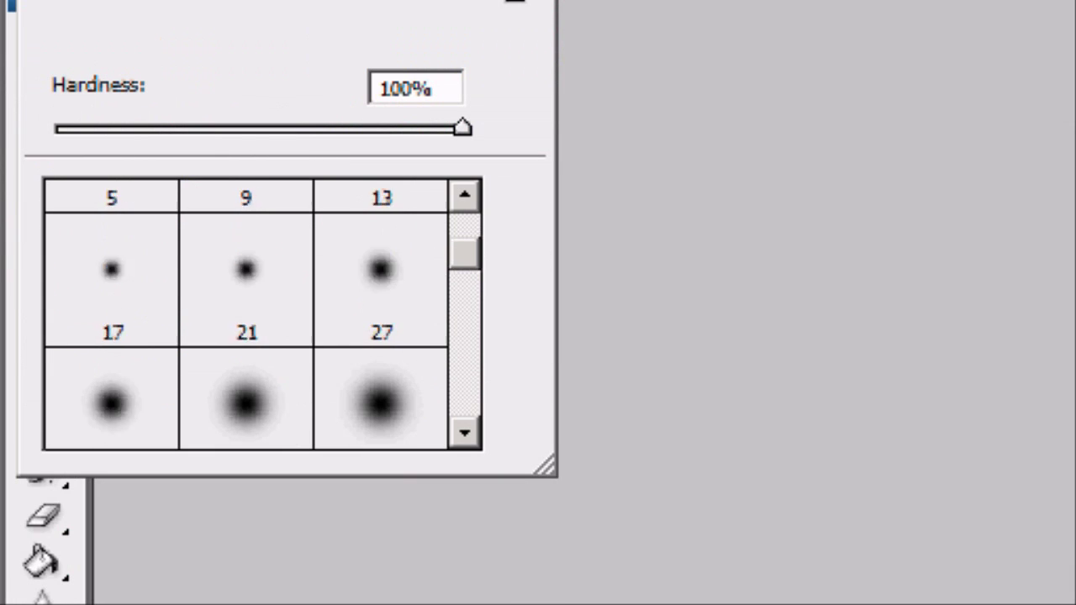
pyautogui.scroll(1, 245, 312)
pyautogui.click(380, 277)
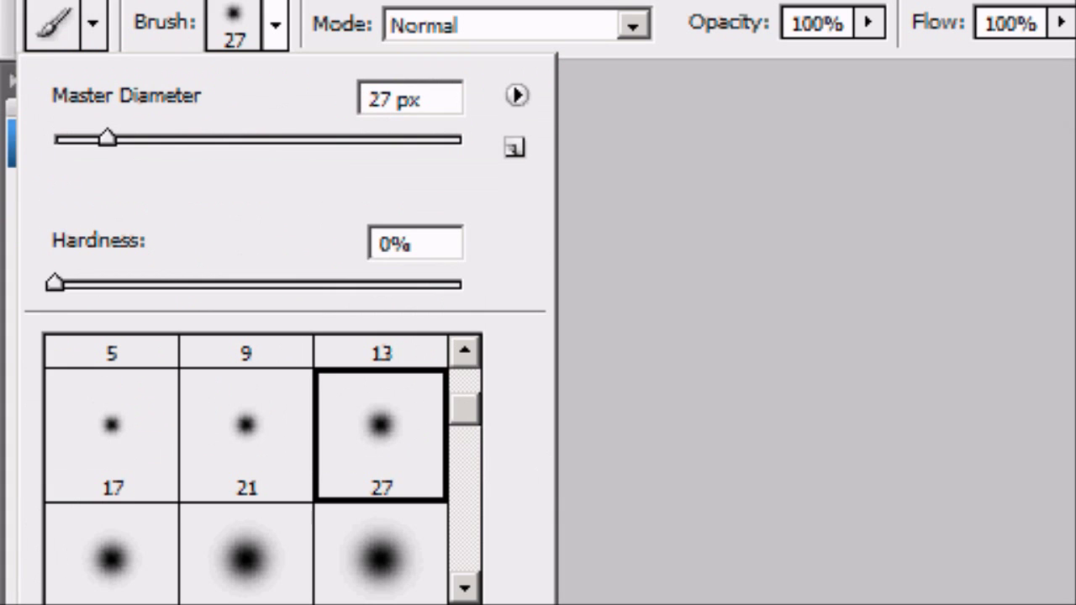
pyautogui.moveTo(55, 284); pyautogui.dragTo(464, 284)
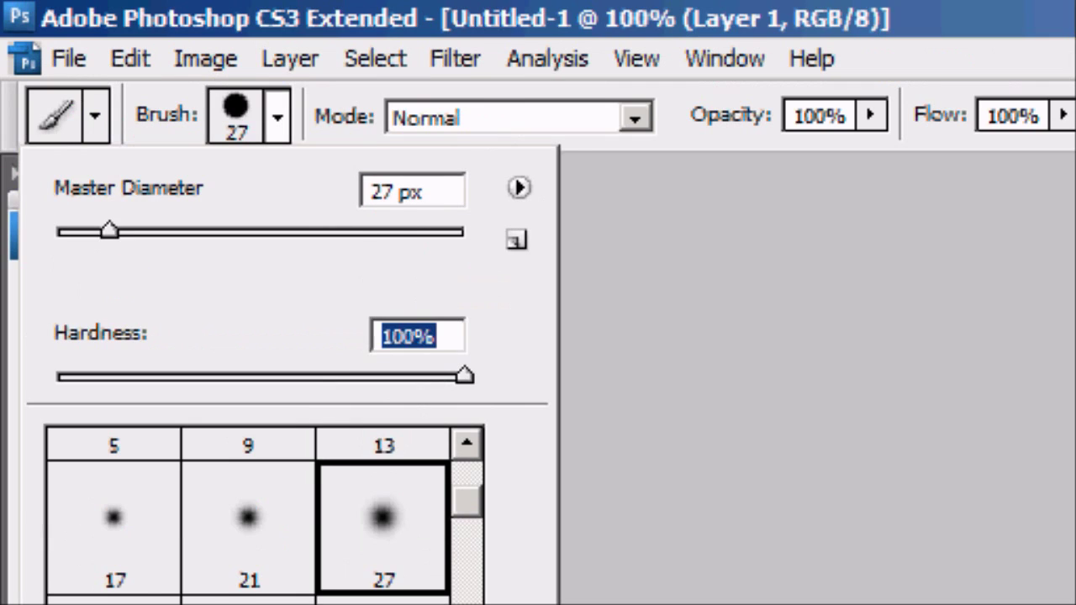
pyautogui.moveTo(396, 193); pyautogui.dragTo(383, 193)
pyautogui.write('60')
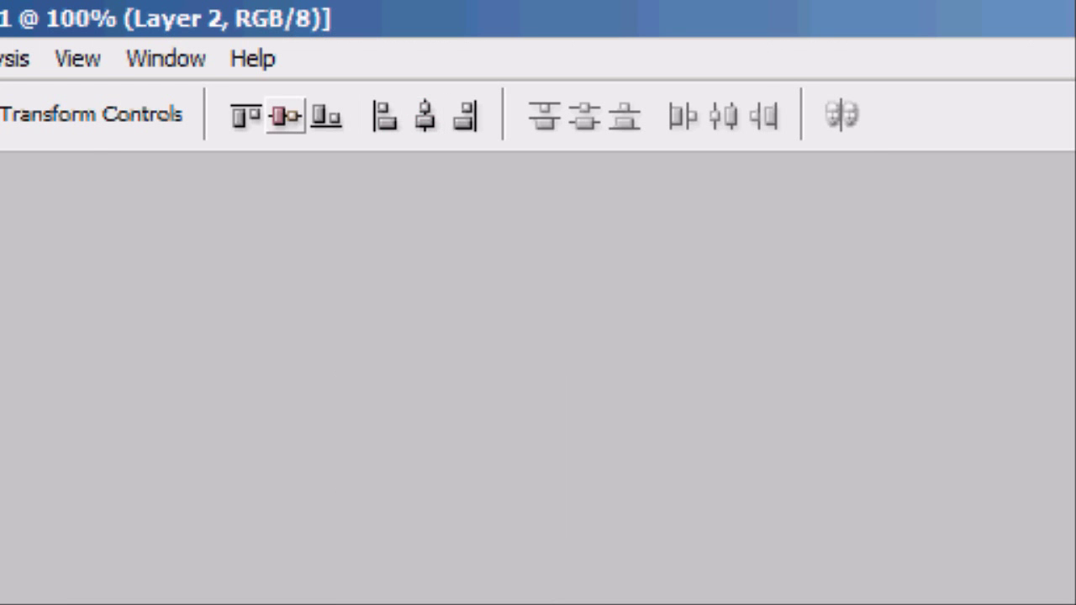
# Add a Gradient Overlay to the circle's layer using the orange-to-red JARV preset at an angle of -90°.
pyautogui.press('m')
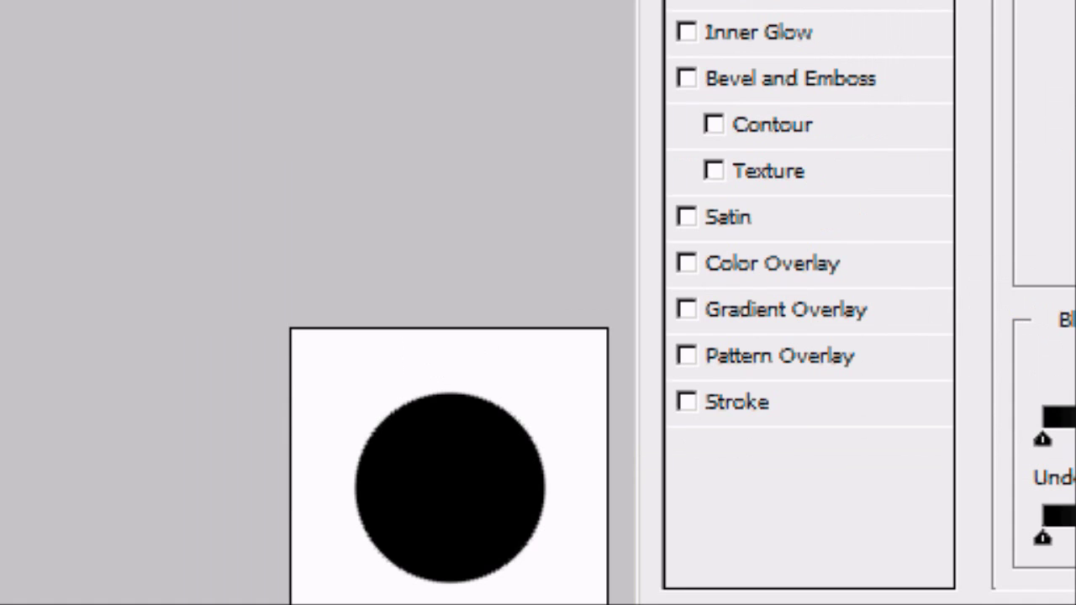
pyautogui.click(686, 310)
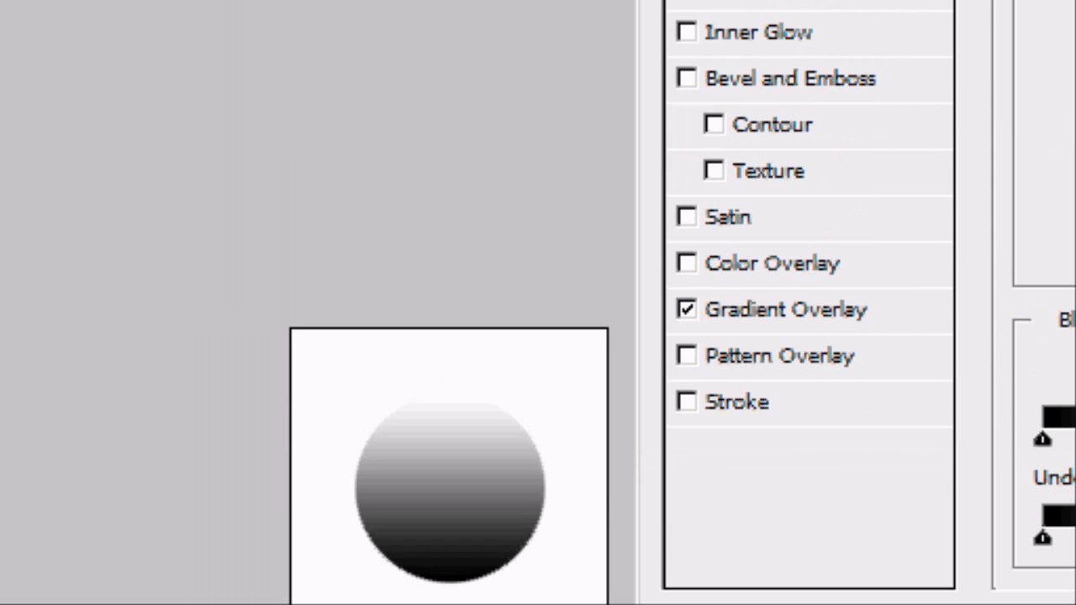
pyautogui.click(786, 310)
pyautogui.click(579, 394)
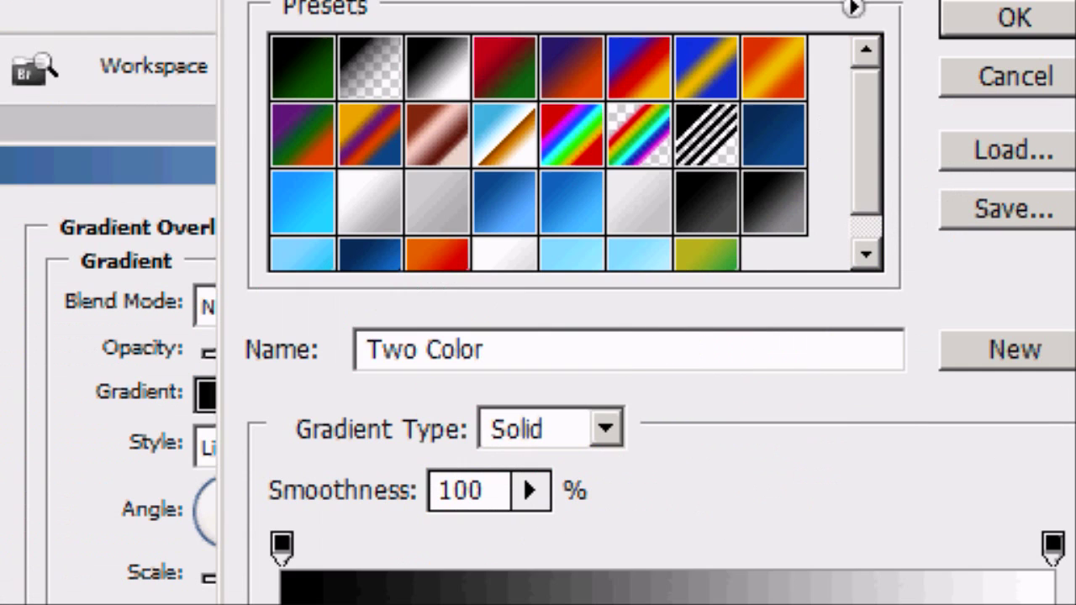
pyautogui.click(706, 255)
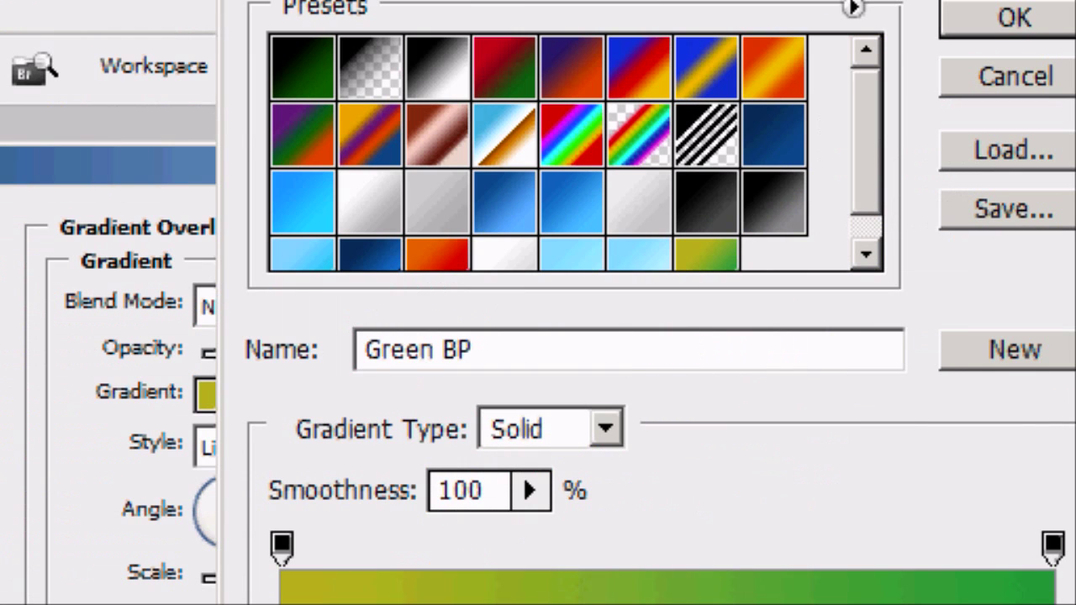
pyautogui.click(437, 255)
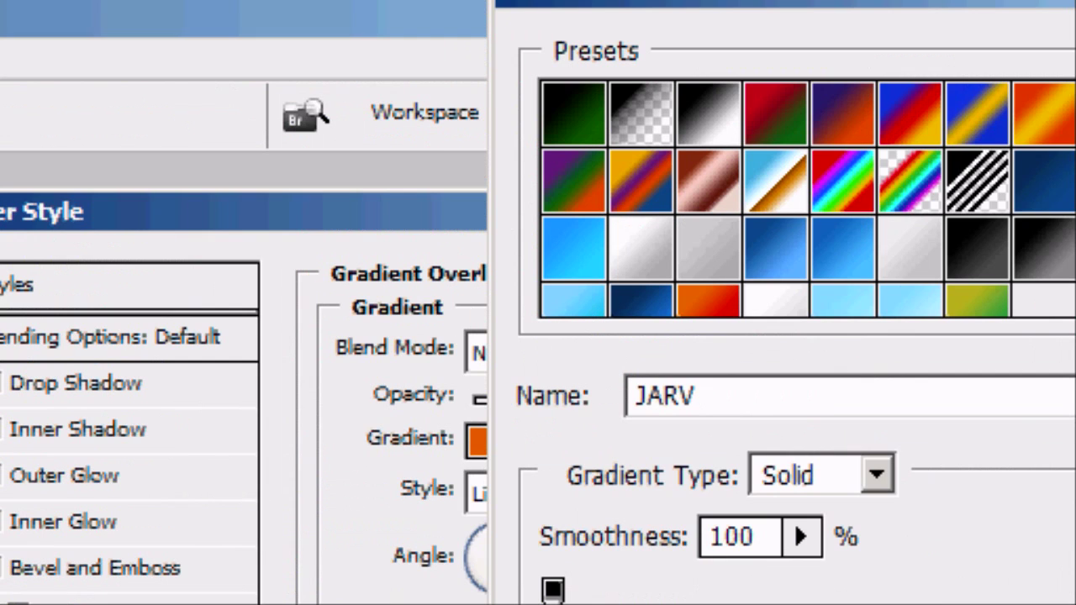
pyautogui.click(867, 65)
pyautogui.click(431, 404)
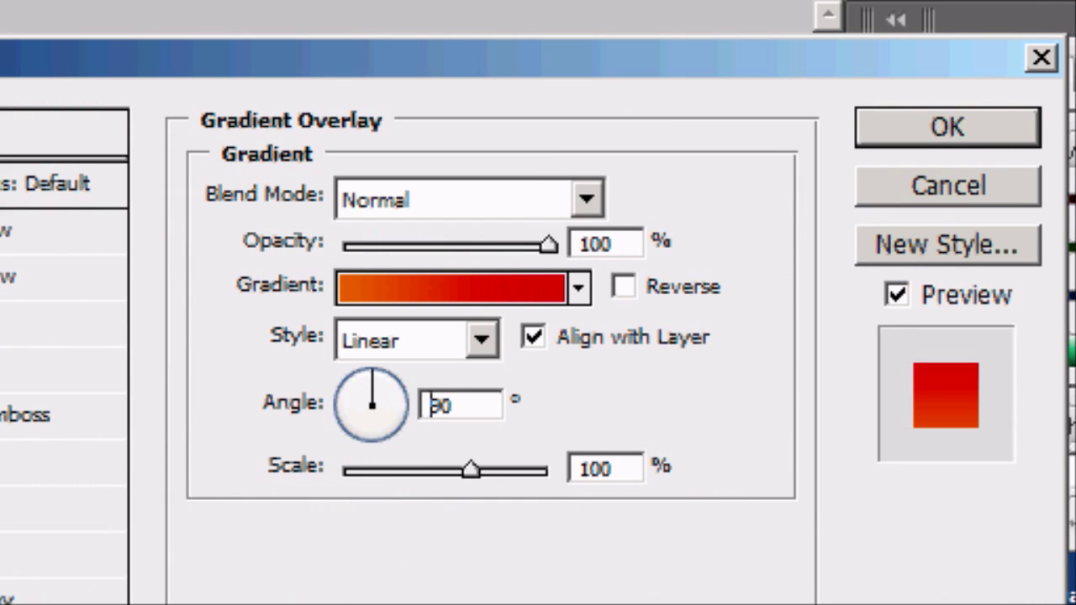
pyautogui.write('-')
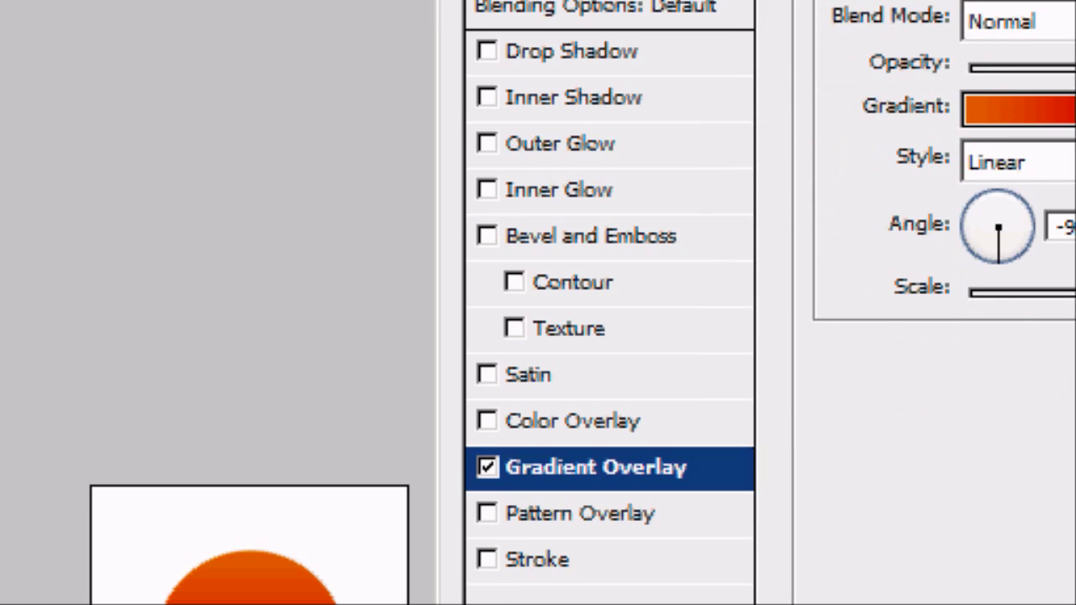
# Add a Drop Shadow to the circle with 100% opacity, 0 px distance and 10 px size.
pyautogui.click(571, 226)
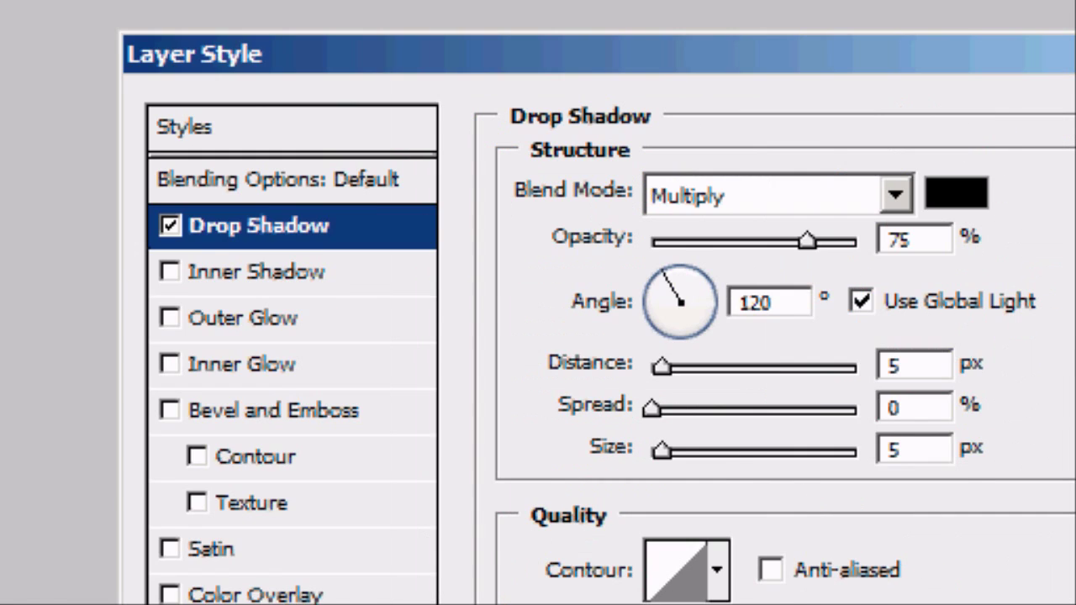
pyautogui.moveTo(807, 240); pyautogui.dragTo(857, 240)
pyautogui.click(637, 364)
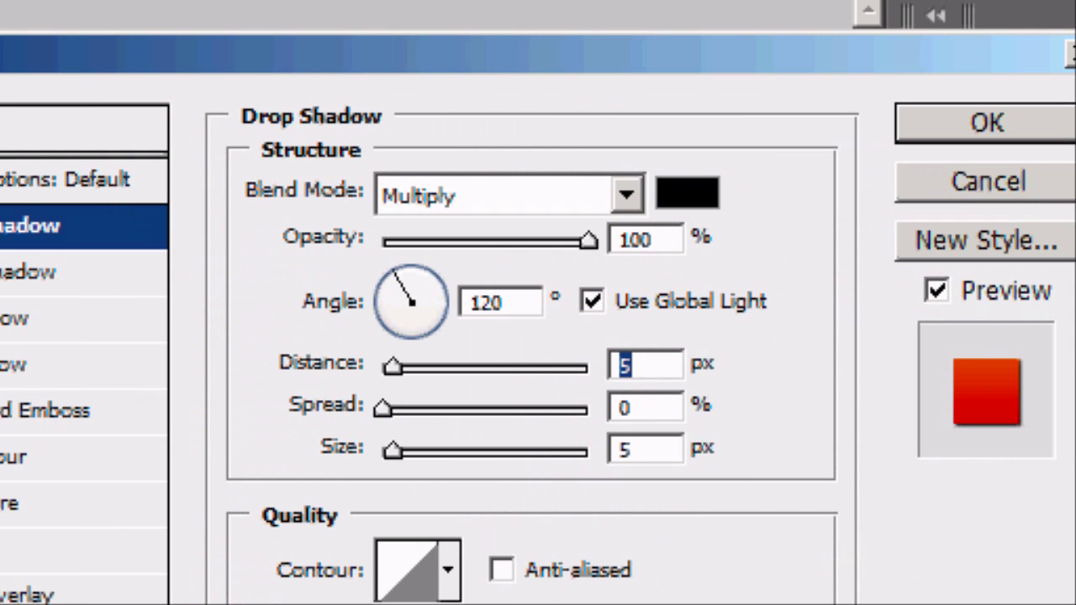
pyautogui.write('0')
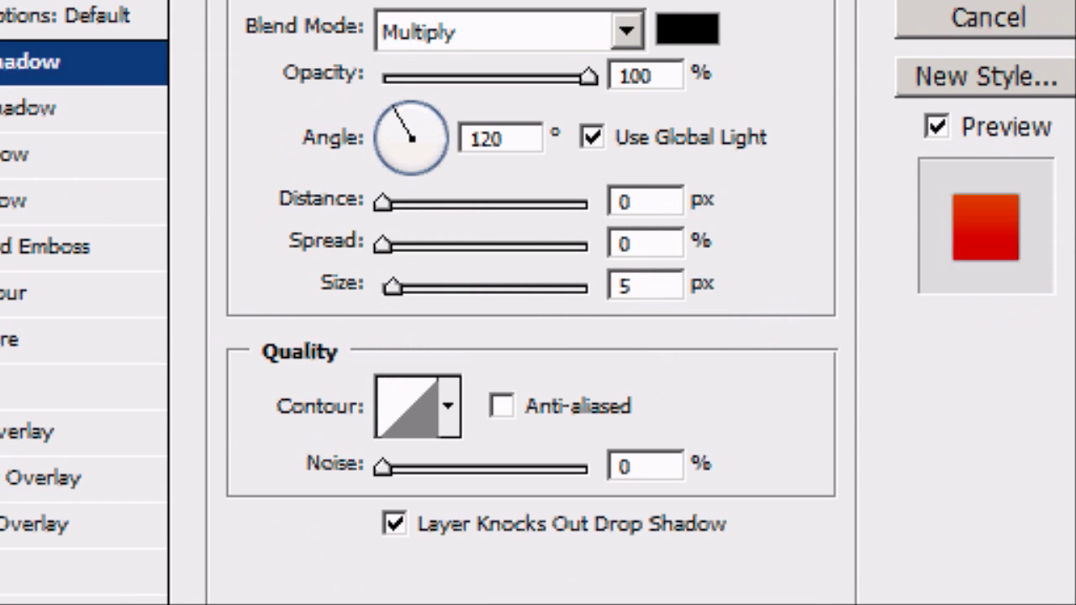
pyautogui.write('10')
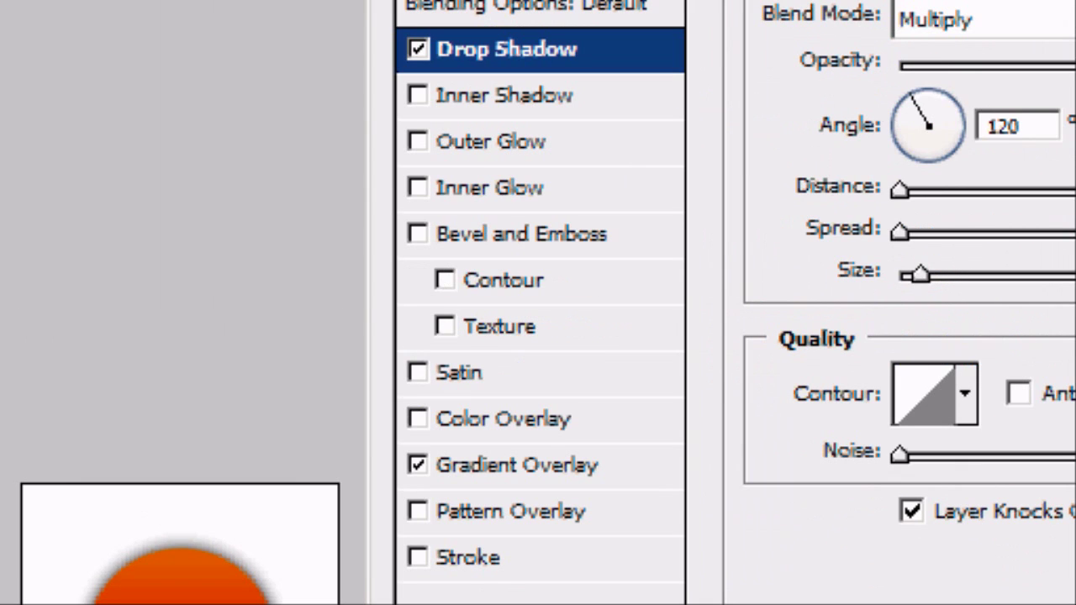
# Add a Bevel and Emboss effect to the circle with Soften set to 8 px.
pyautogui.click(764, 61)
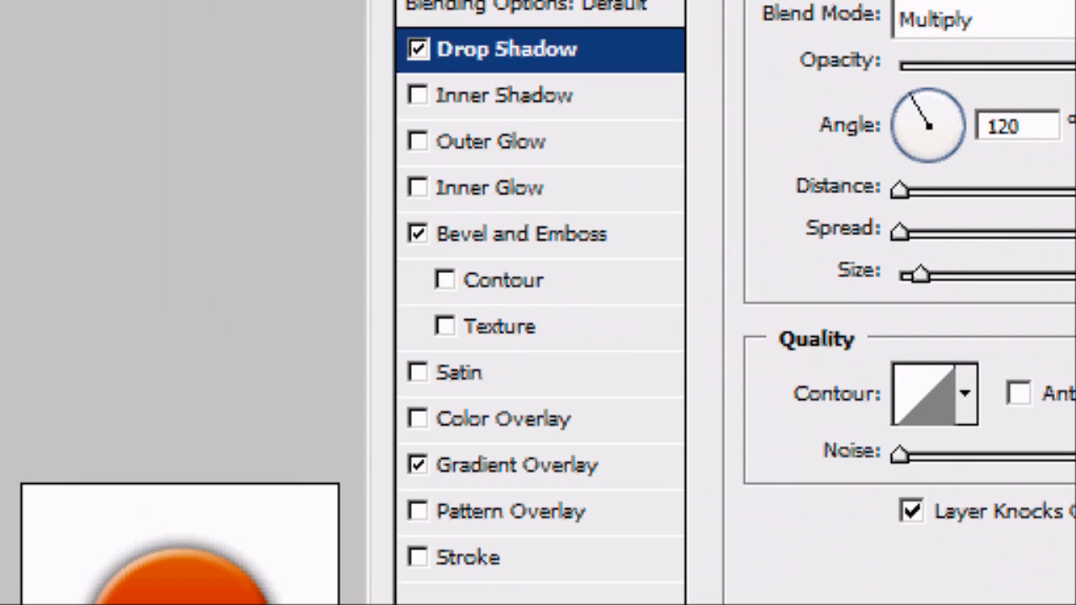
pyautogui.click(521, 234)
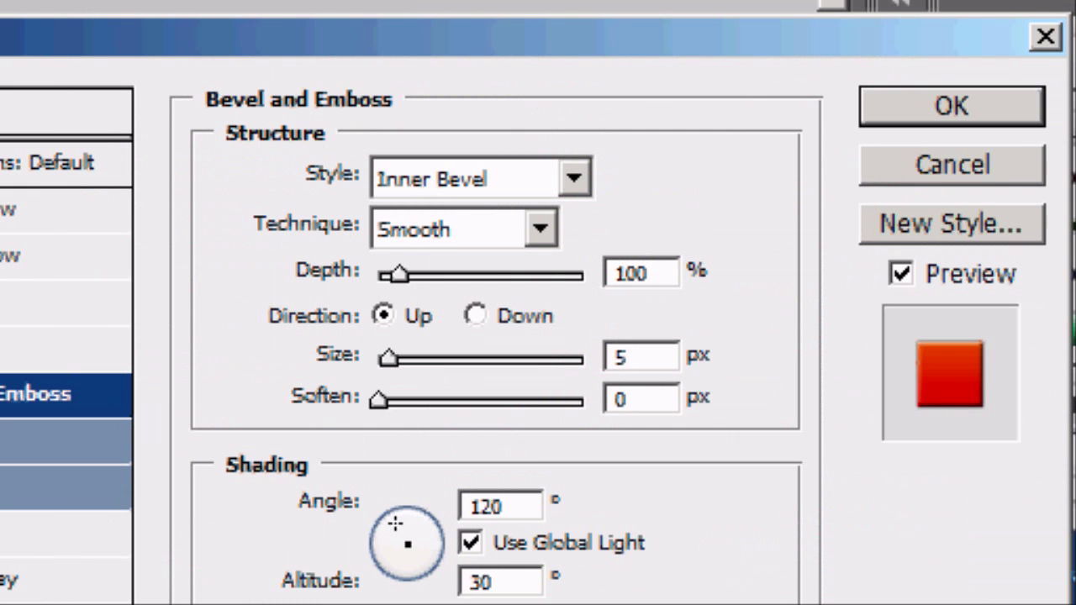
pyautogui.write('8')
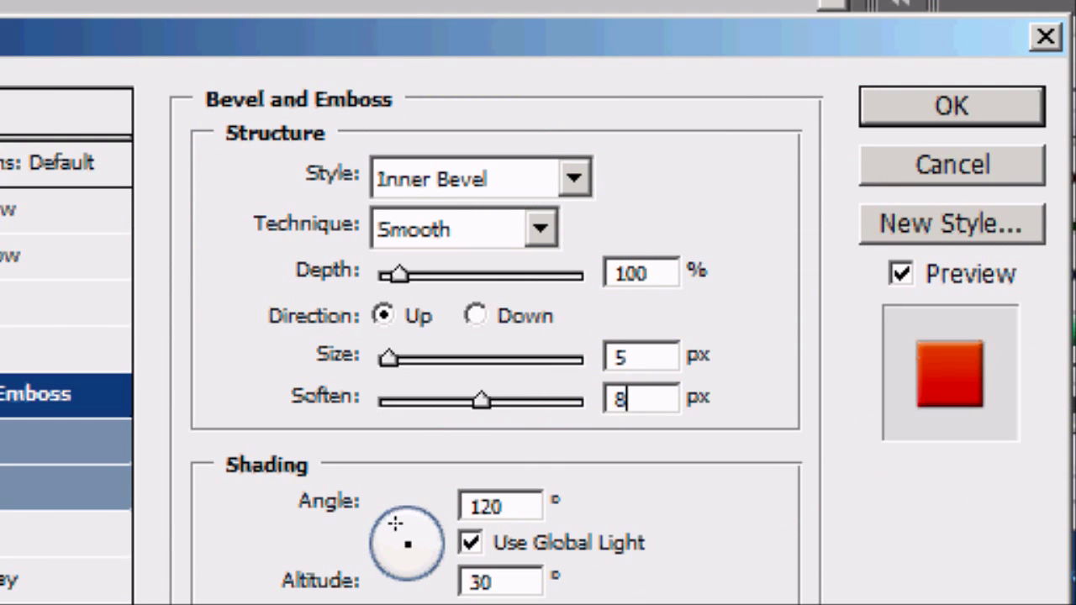
# Try the Emboss, Pillow Emboss, Inner Bevel and Outer Bevel styles on the circle's bevel effect.
pyautogui.click(574, 178)
pyautogui.click(410, 289)
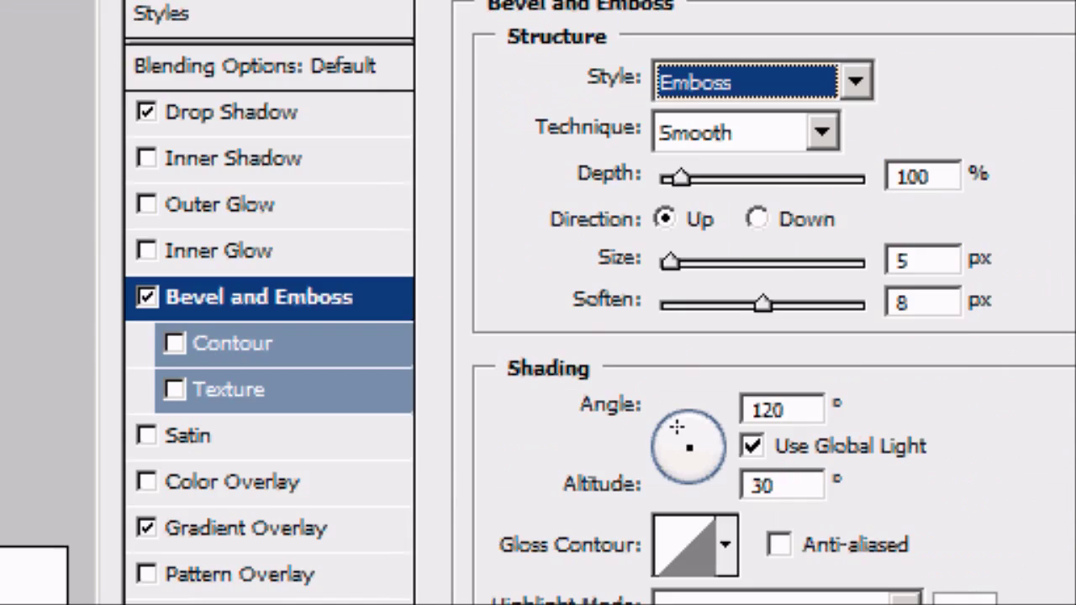
pyautogui.click(757, 82)
pyautogui.click(733, 227)
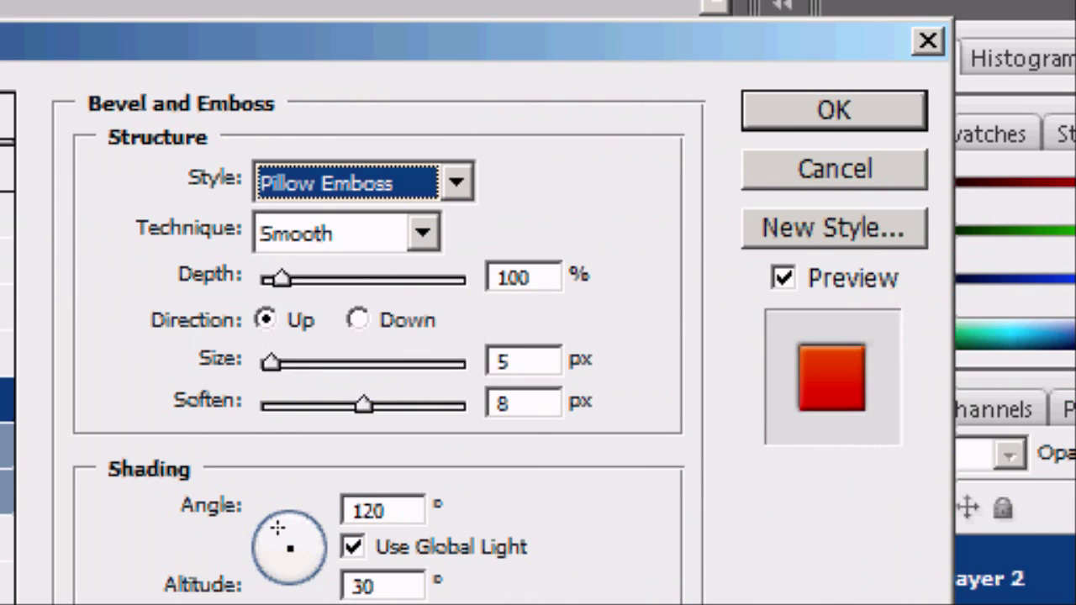
pyautogui.click(836, 243)
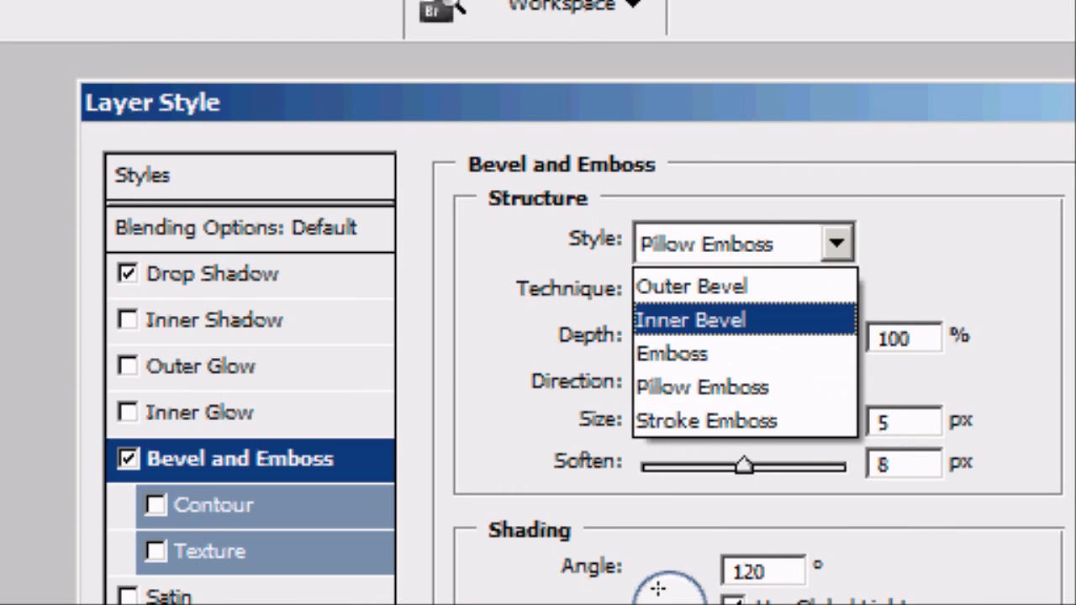
pyautogui.click(696, 319)
pyautogui.hotkey('alt', 'Down')
pyautogui.press('Up')
pyautogui.press('Return')
pyautogui.hotkey('alt', 'Down')
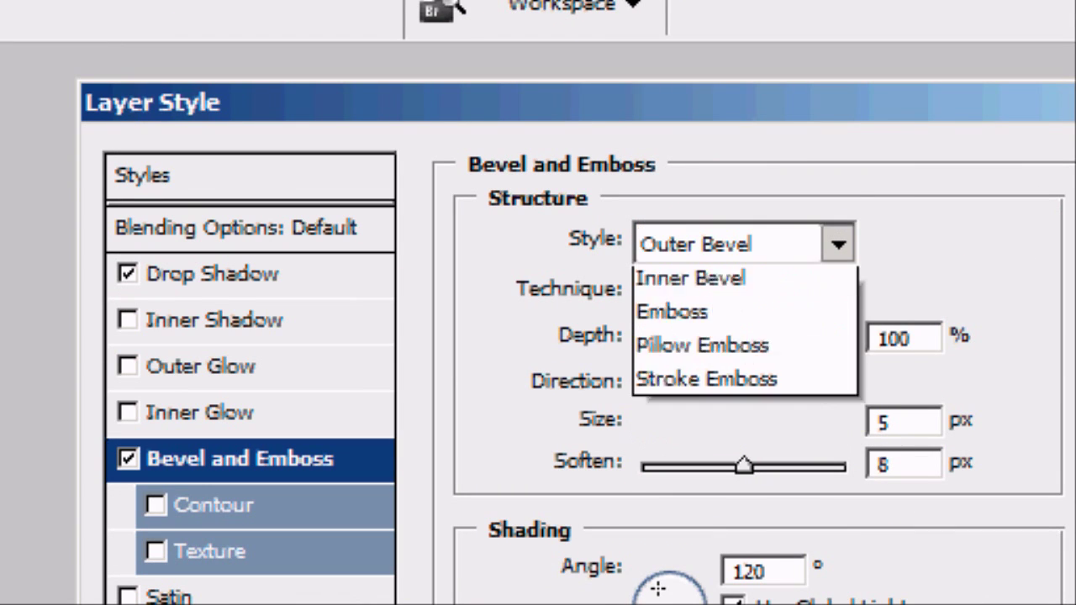
# Set the bevel effect's style to Emboss and its size to 10 px.
pyautogui.press('Down')
pyautogui.press('Down')
pyautogui.press('Return')
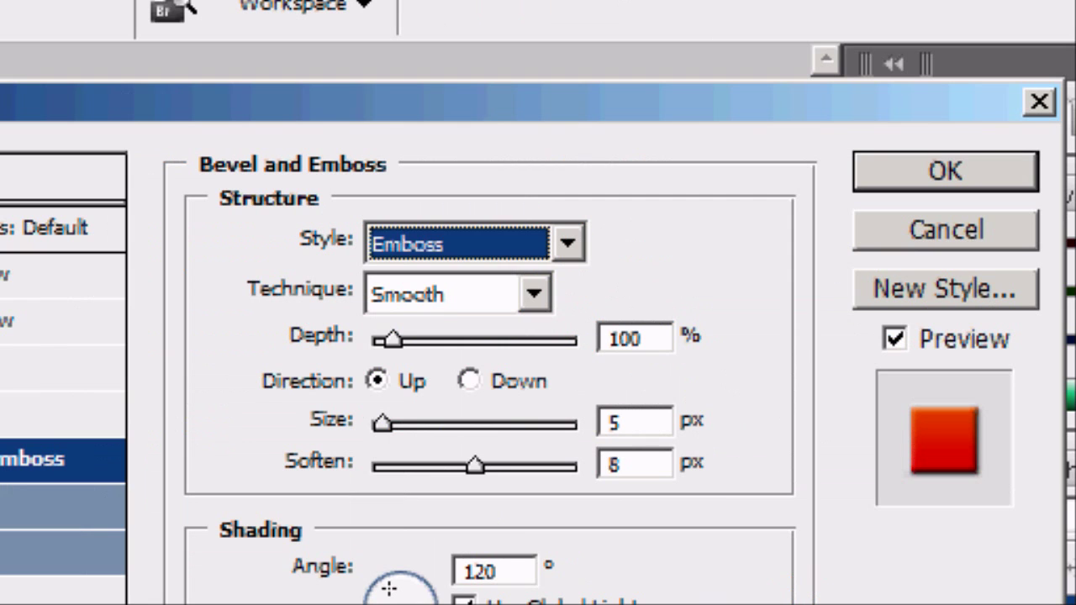
pyautogui.moveTo(894, 422); pyautogui.dragTo(875, 422)
pyautogui.write('10')
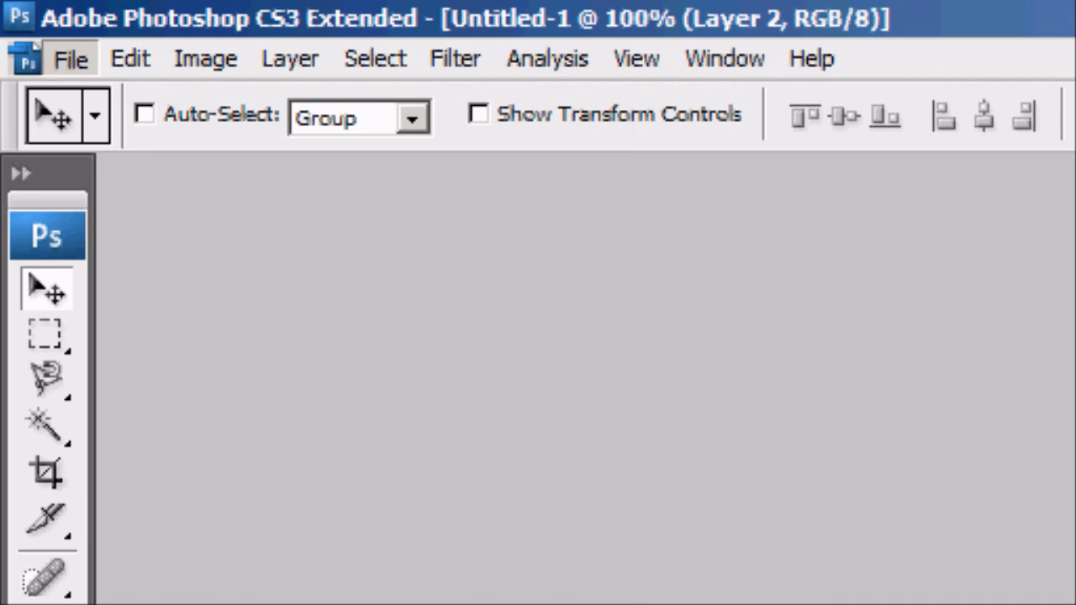
# Save a PNG copy named favicon to the Desktop and minimize the program window to reveal the file.
pyautogui.click(71, 58)
pyautogui.click(131, 534)
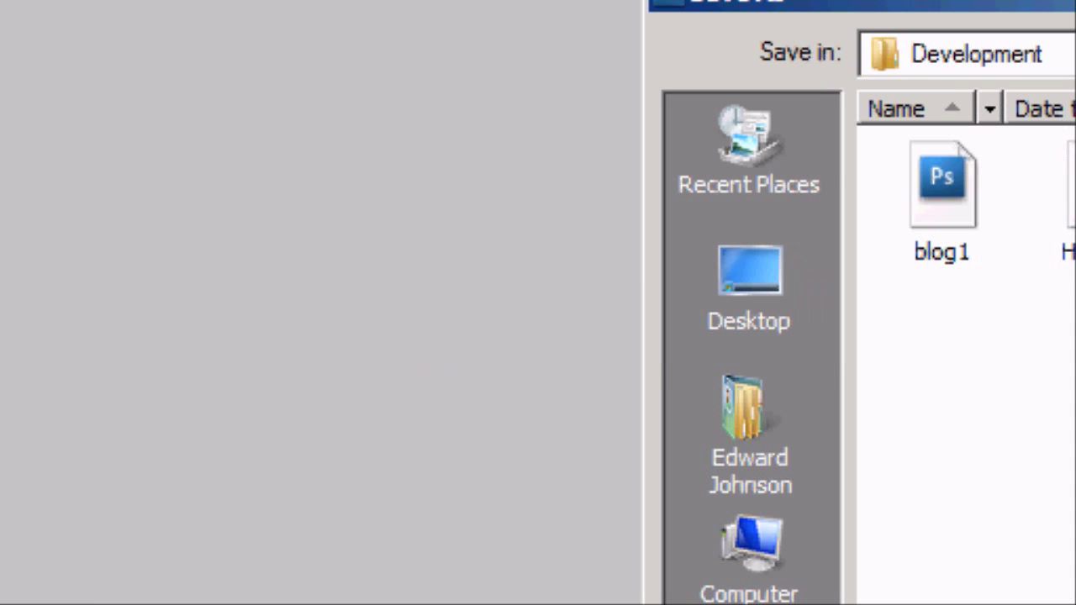
pyautogui.click(1020, 286)
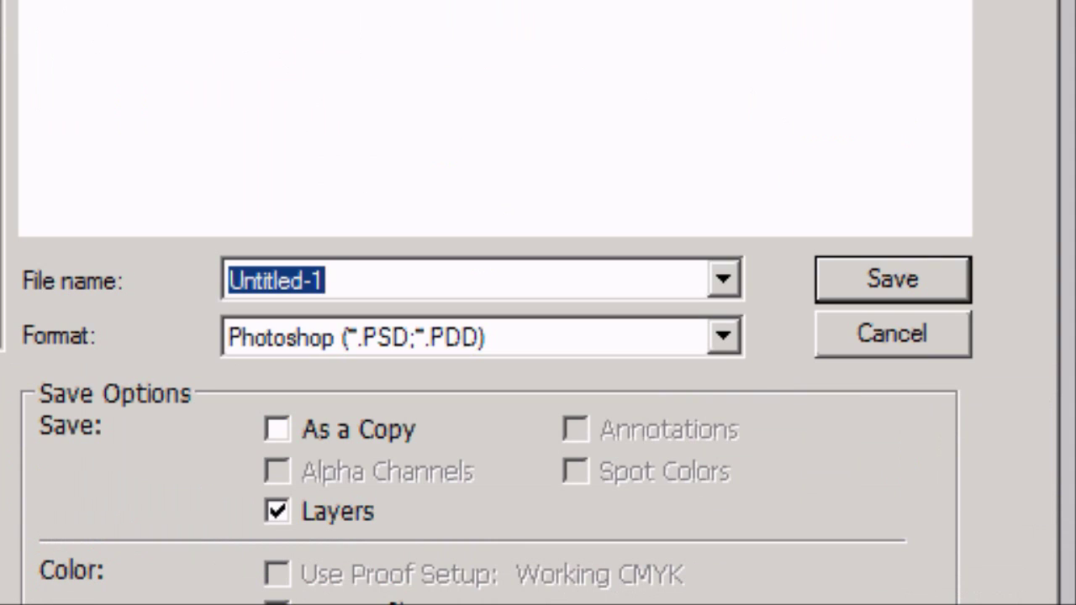
pyautogui.click(723, 337)
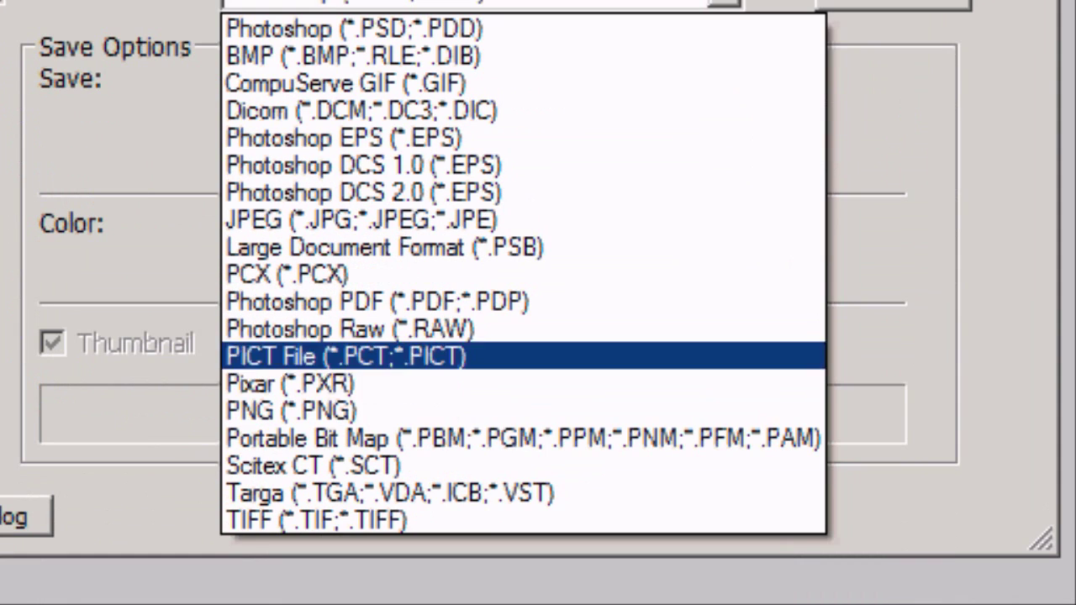
pyautogui.click(292, 411)
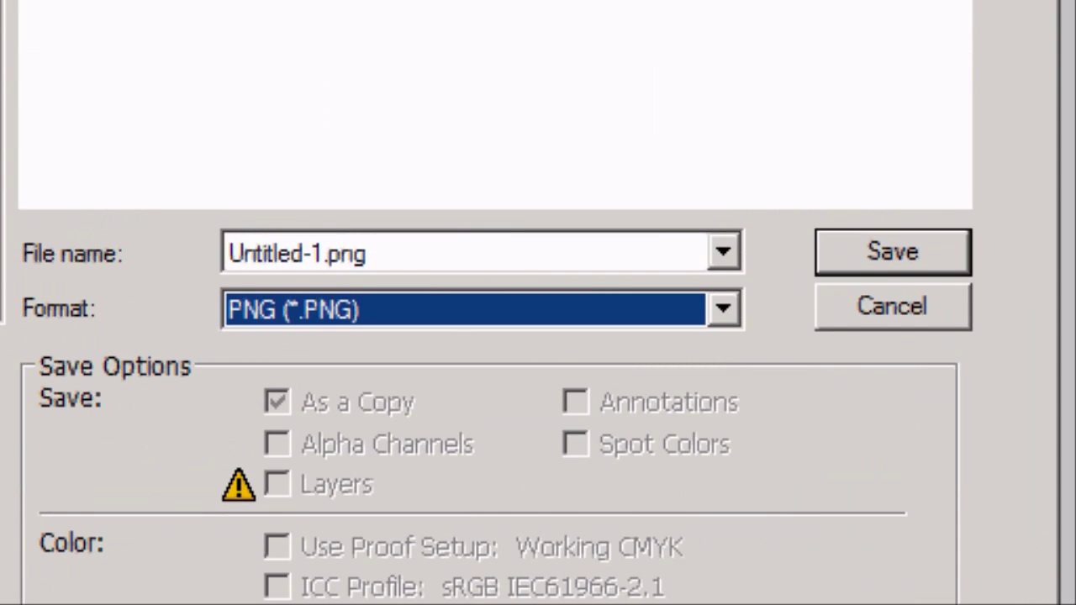
pyautogui.doubleClick(297, 254)
pyautogui.write('favicon')
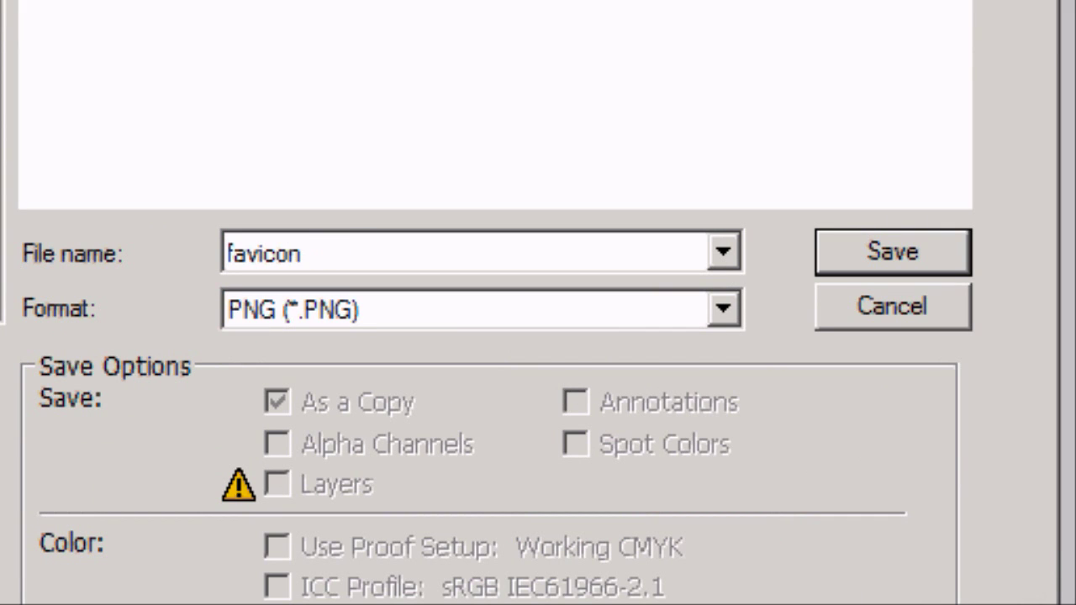
pyautogui.press('Return')
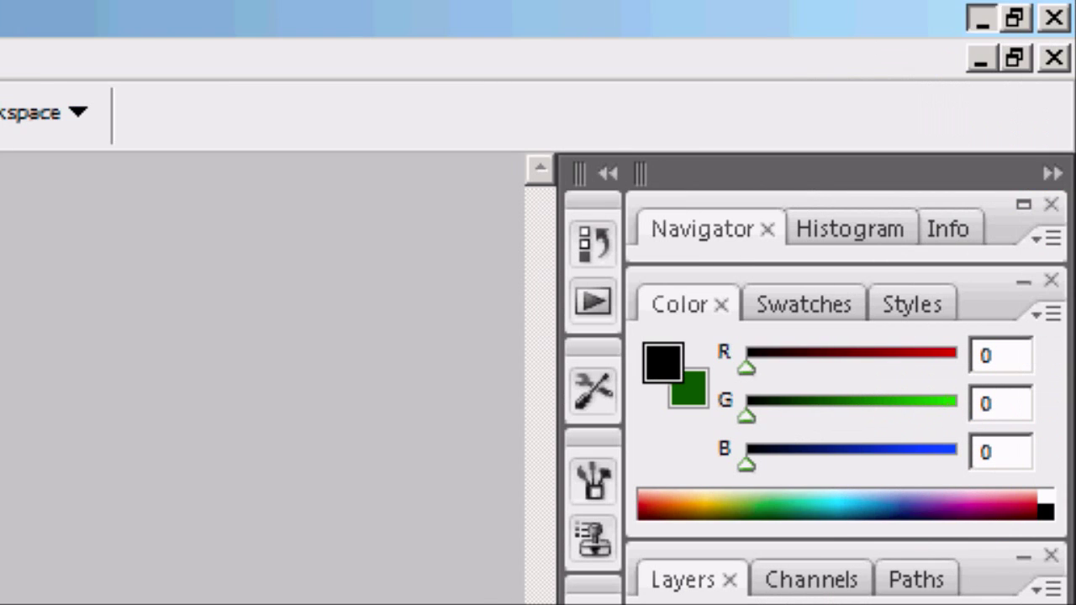
pyautogui.click(981, 17)
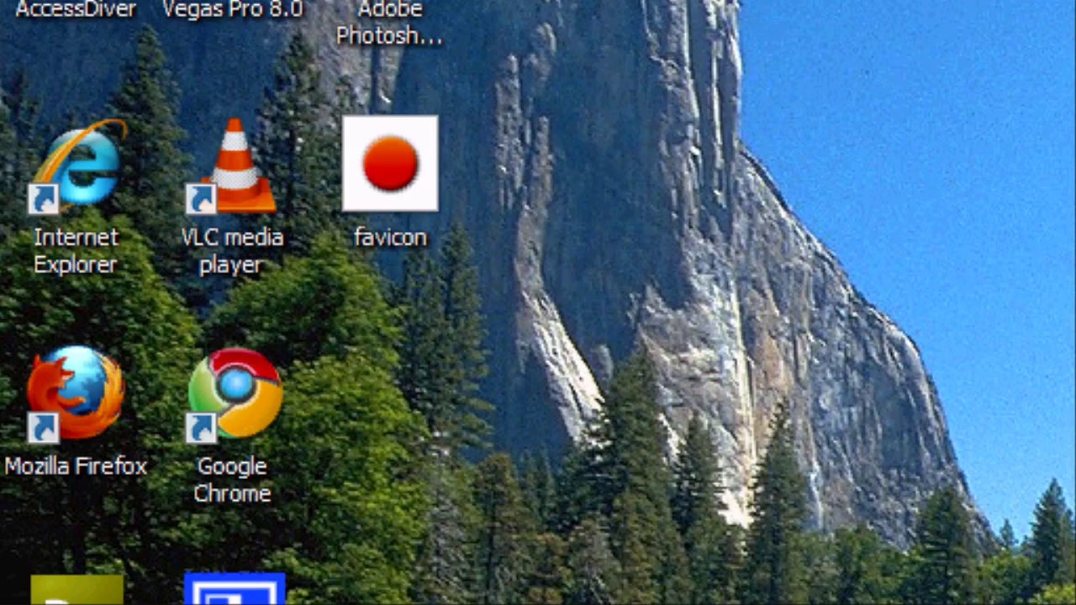
# Switch to Firefox and open the Twitter site to look at its favicon.
pyautogui.click(390, 163)
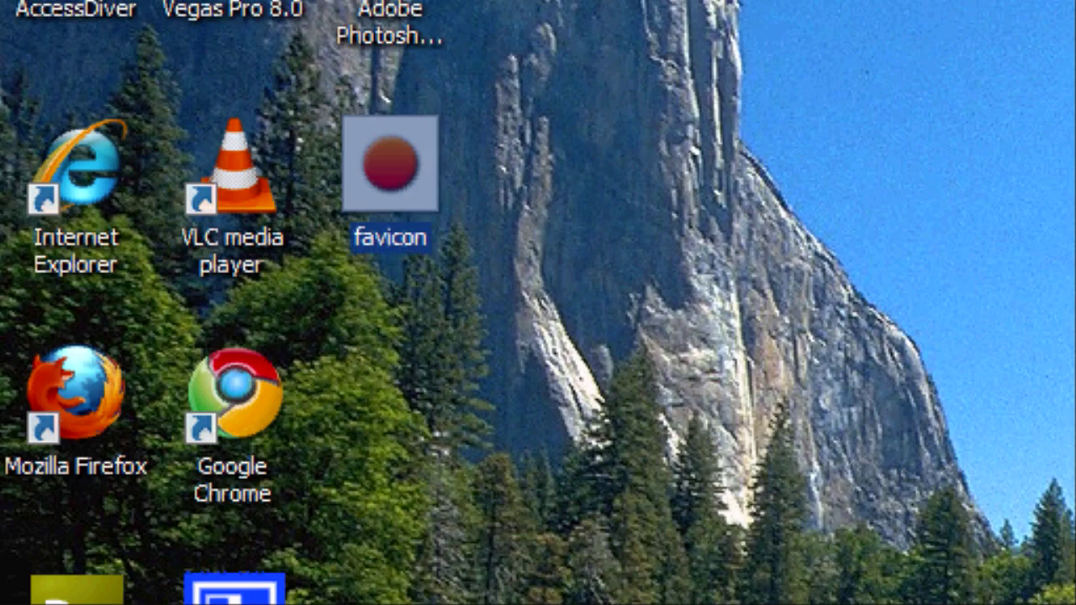
pyautogui.click(538, 218)
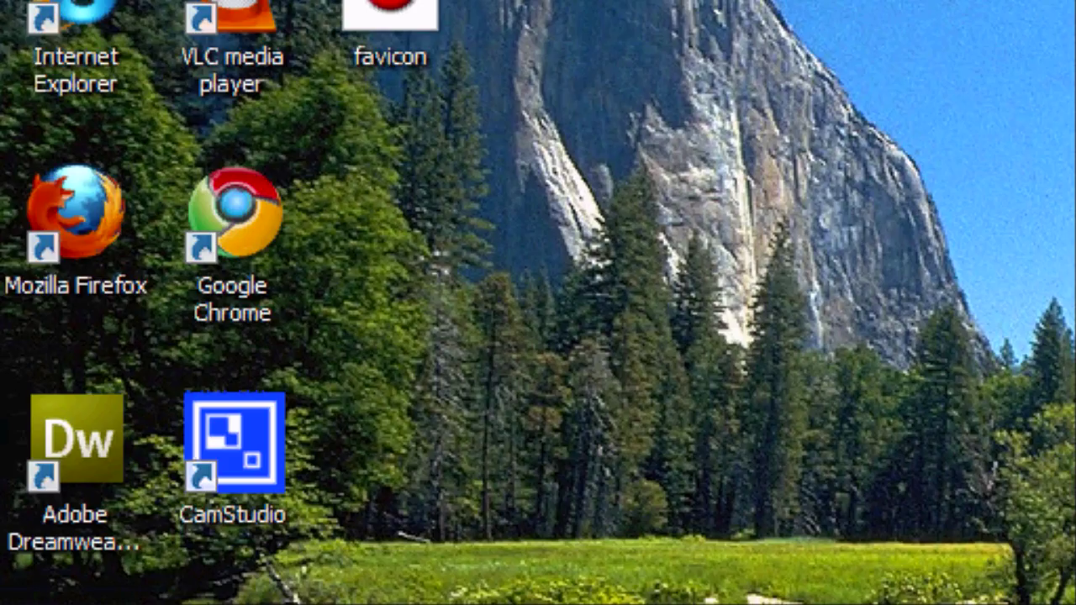
pyautogui.click(75, 215)
pyautogui.click(538, 303)
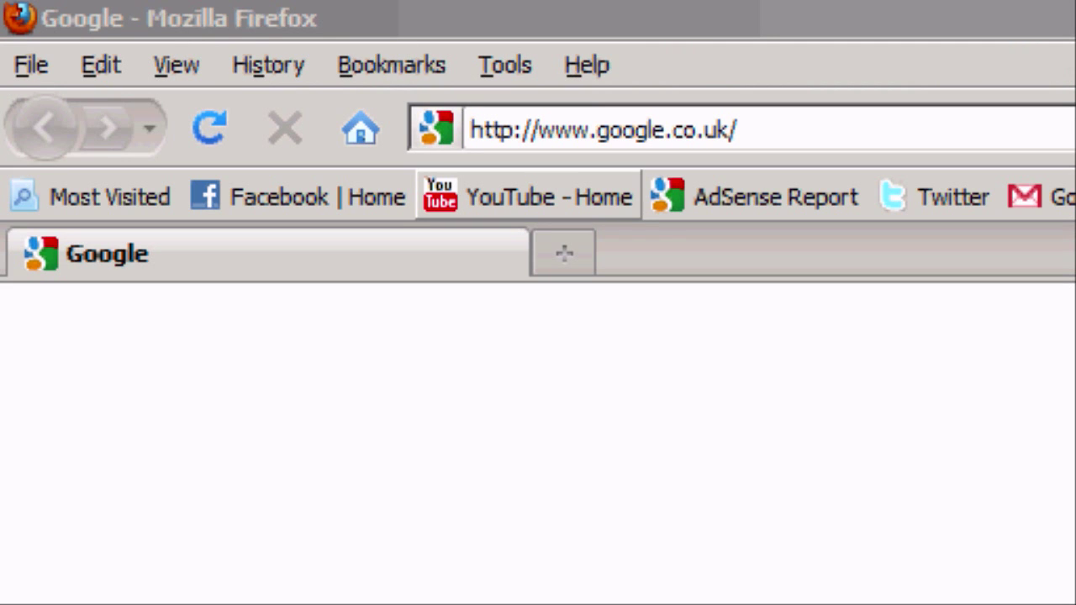
pyautogui.click(951, 197)
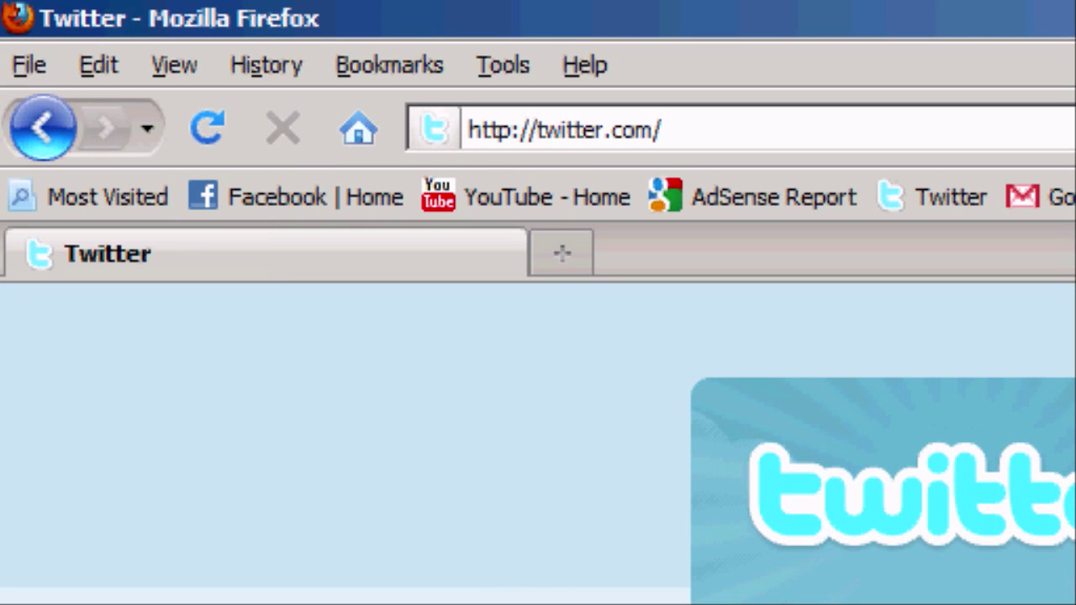
# Return to the Google home page and search for "favicon generator".
pyautogui.click(358, 128)
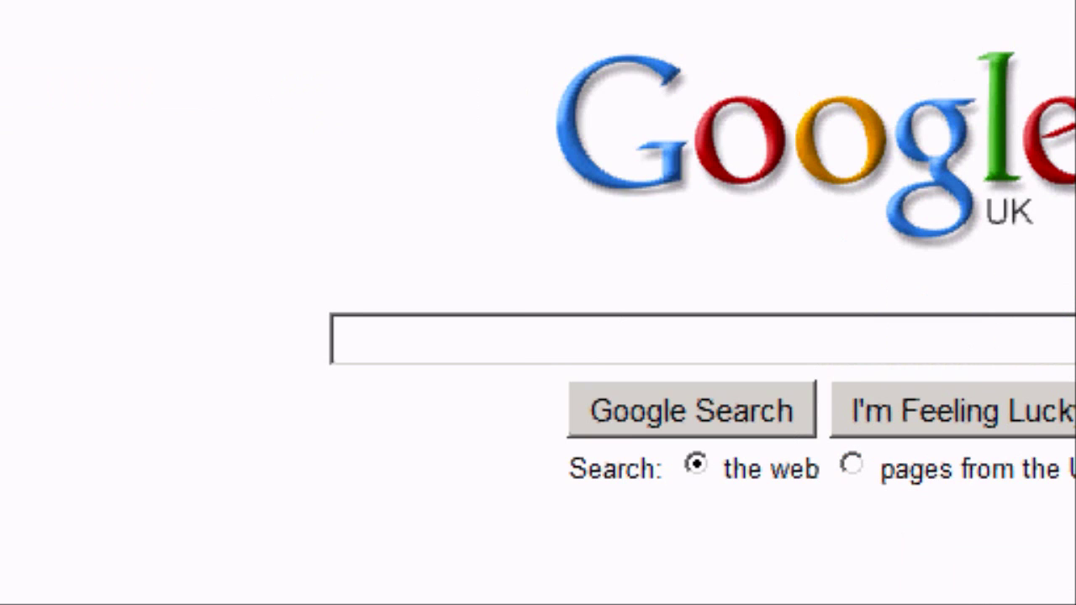
pyautogui.write('favico')
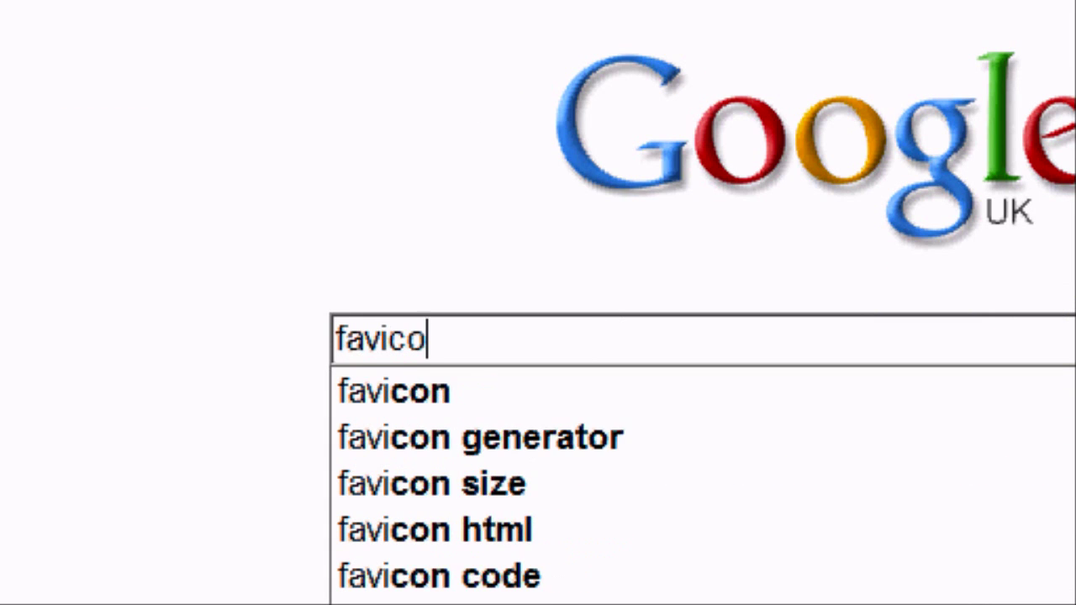
pyautogui.write('n generator')
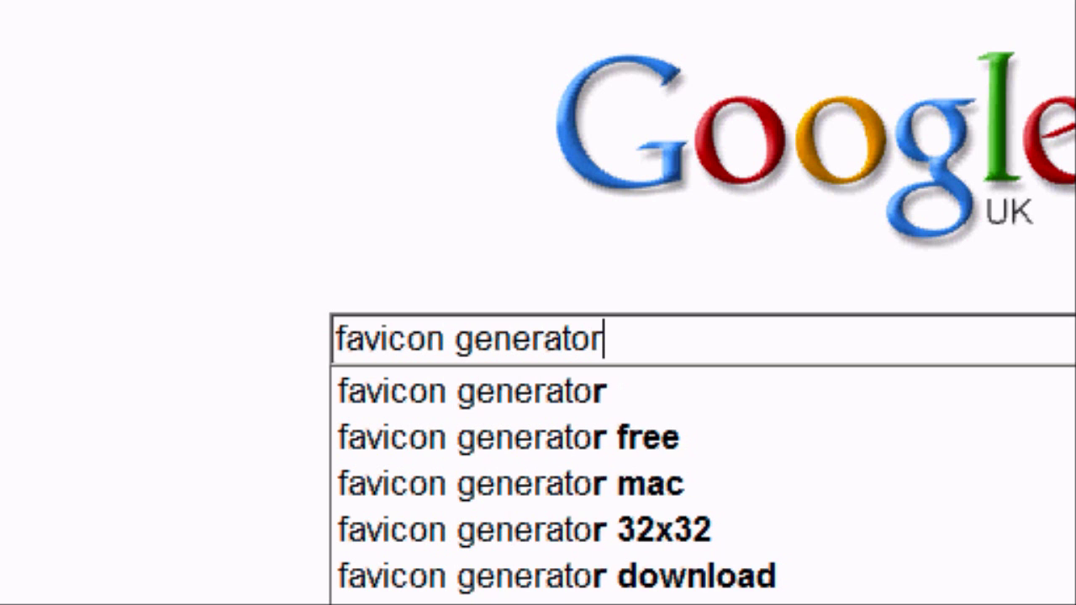
pyautogui.press('Return')
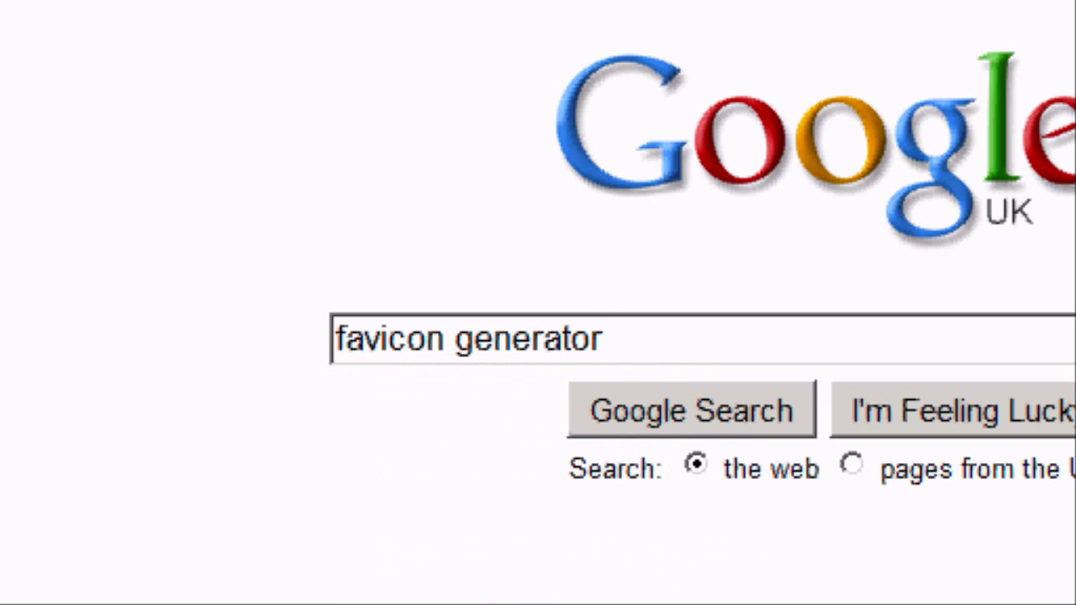
pyautogui.press('Return')
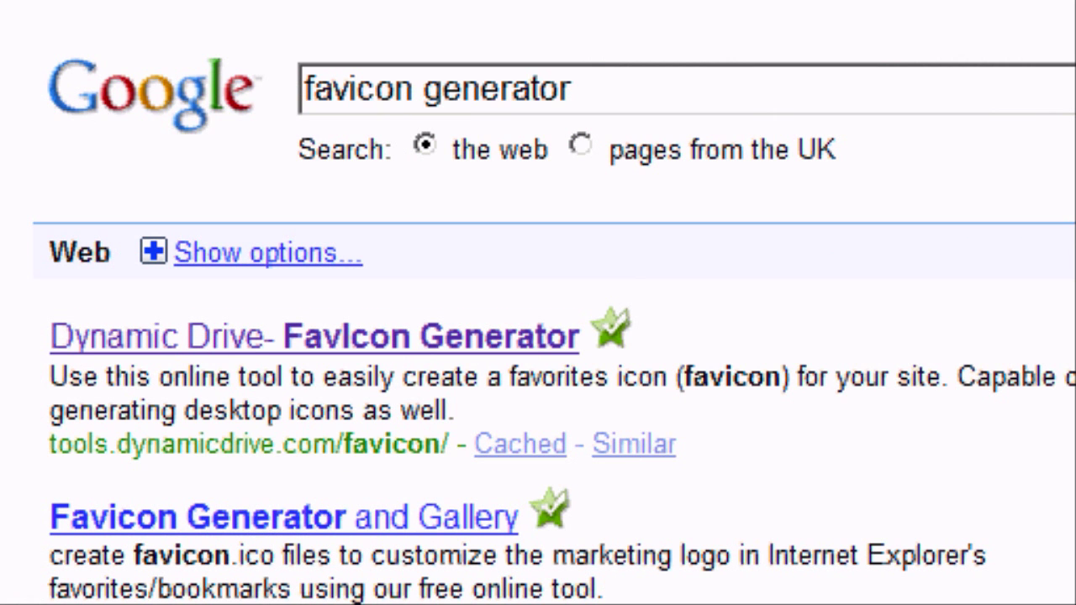
# Open the Dynamic Drive FavIcon Generator and choose the favicon PNG file from the Desktop as the source image.
pyautogui.click(315, 337)
pyautogui.scroll(-2, 538, 303)
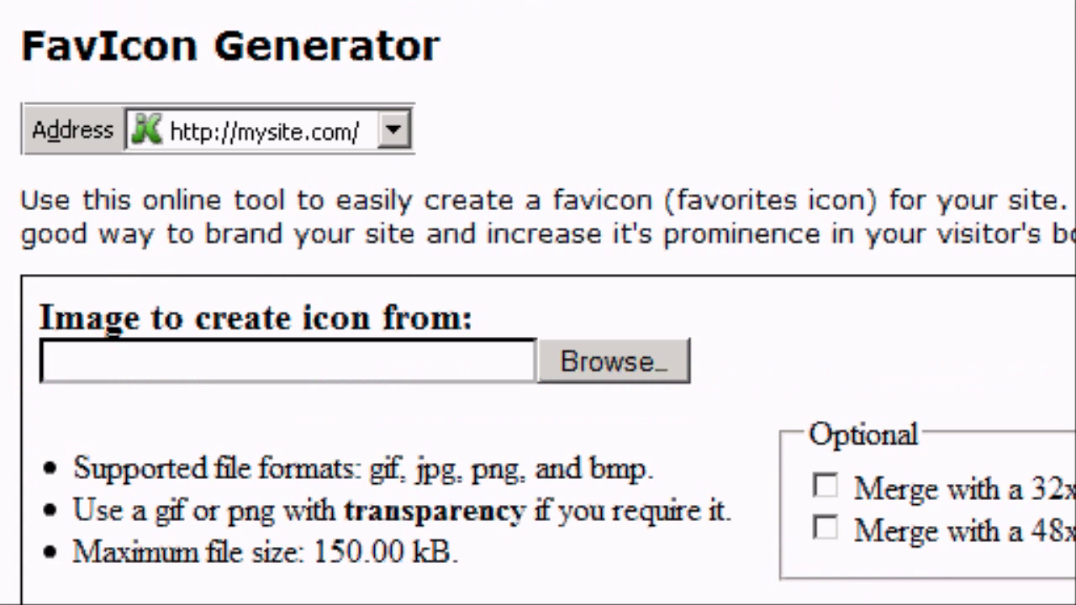
pyautogui.click(613, 362)
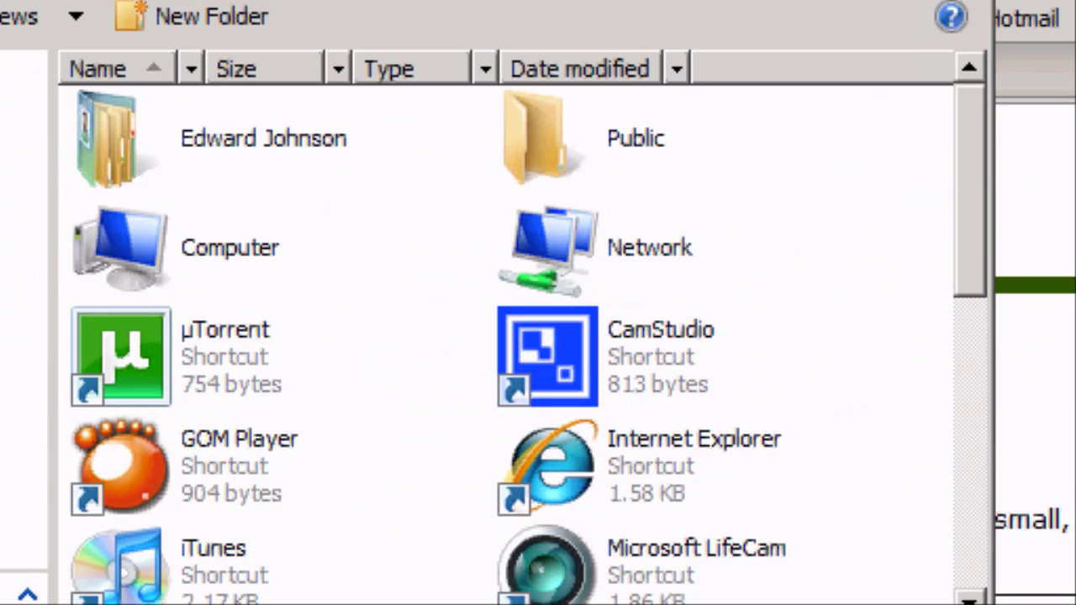
pyautogui.moveTo(970, 181); pyautogui.dragTo(970, 475)
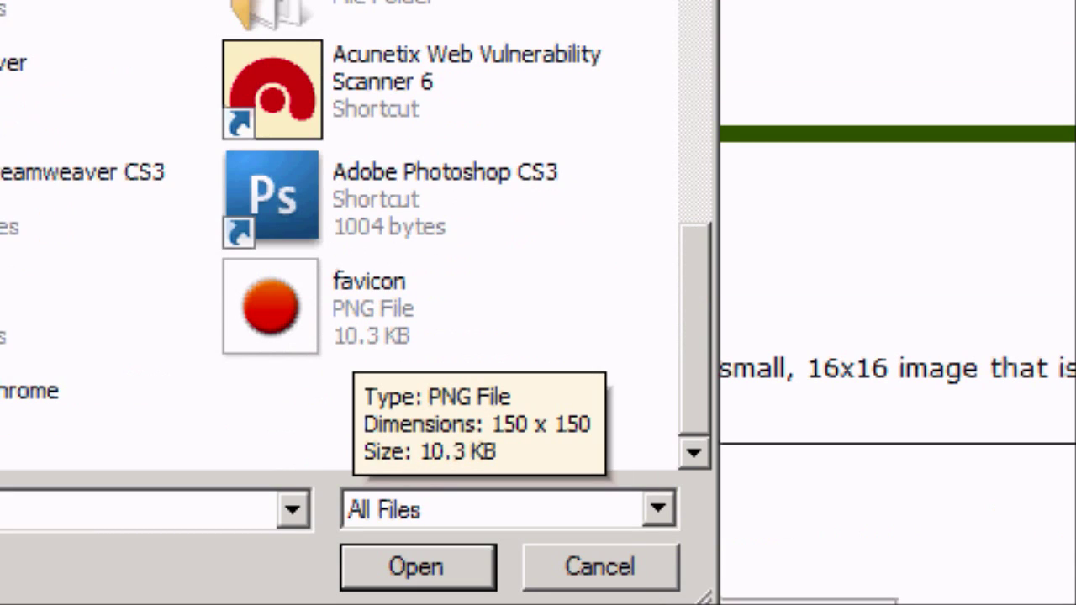
pyautogui.doubleClick(269, 306)
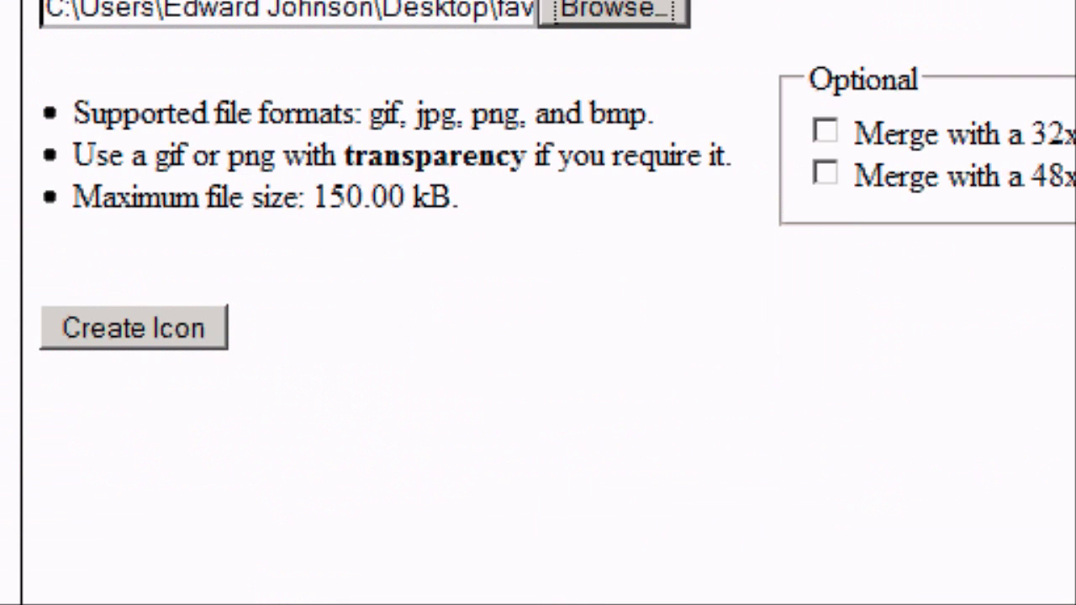
# Create the icon from the chosen image and review its preview and the instructions for adding it to a site.
pyautogui.click(134, 328)
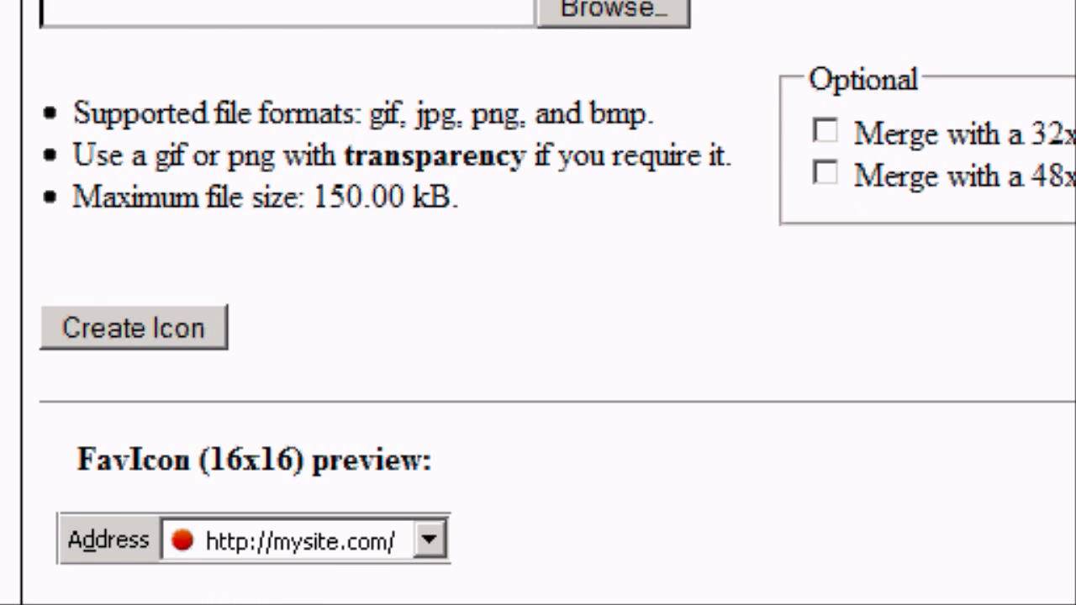
pyautogui.scroll(-3, 538, 303)
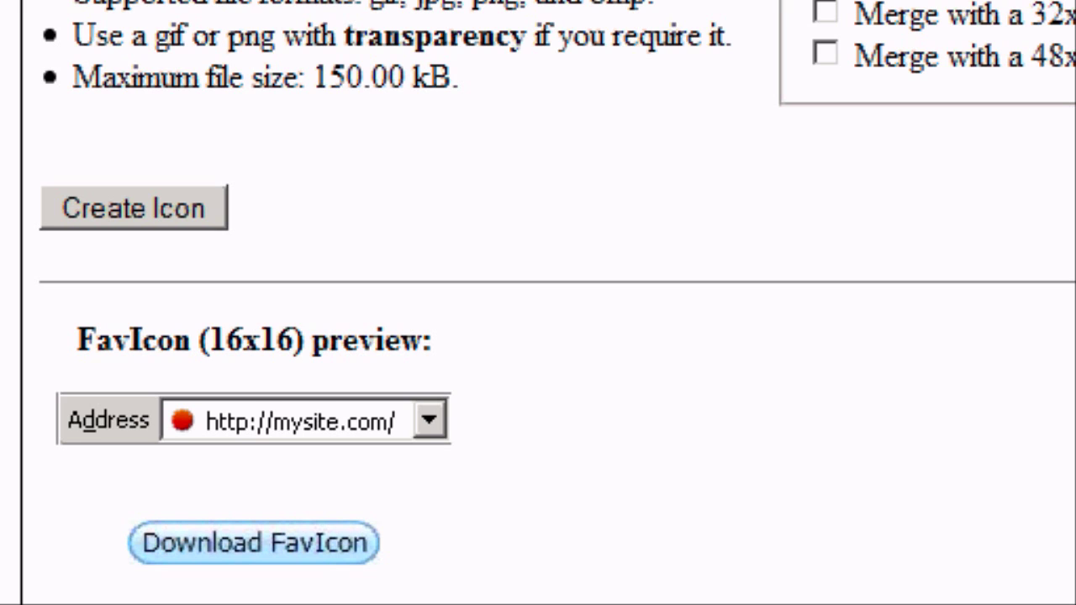
pyautogui.scroll(-3, 538, 303)
pyautogui.scroll(-5, 538, 302)
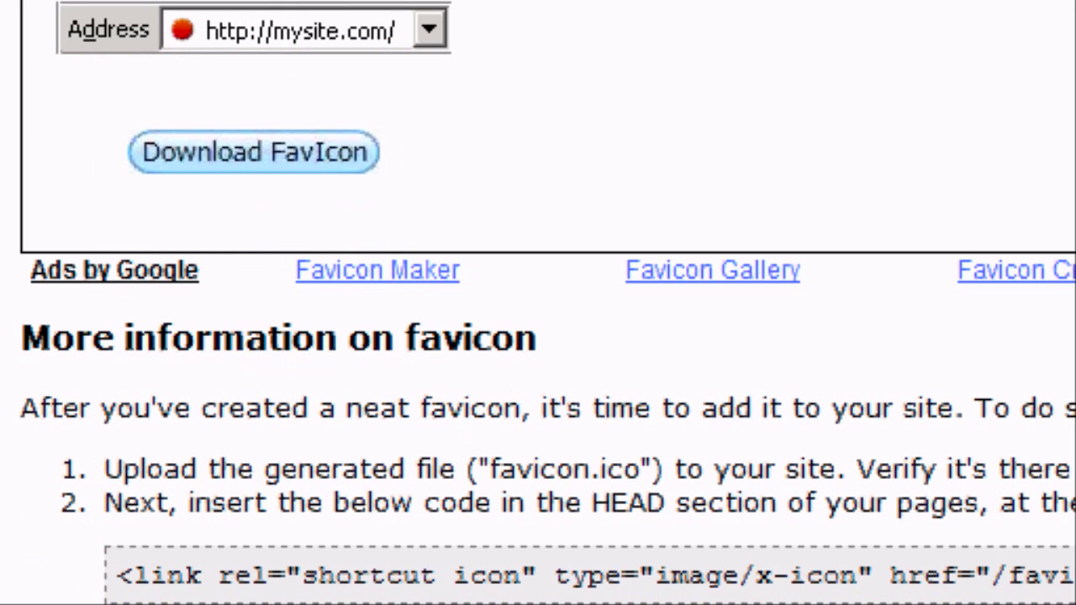
pyautogui.scroll(5, 538, 302)
# Download the generated FavIcon and save it as an icon file named favicon.
pyautogui.click(254, 393)
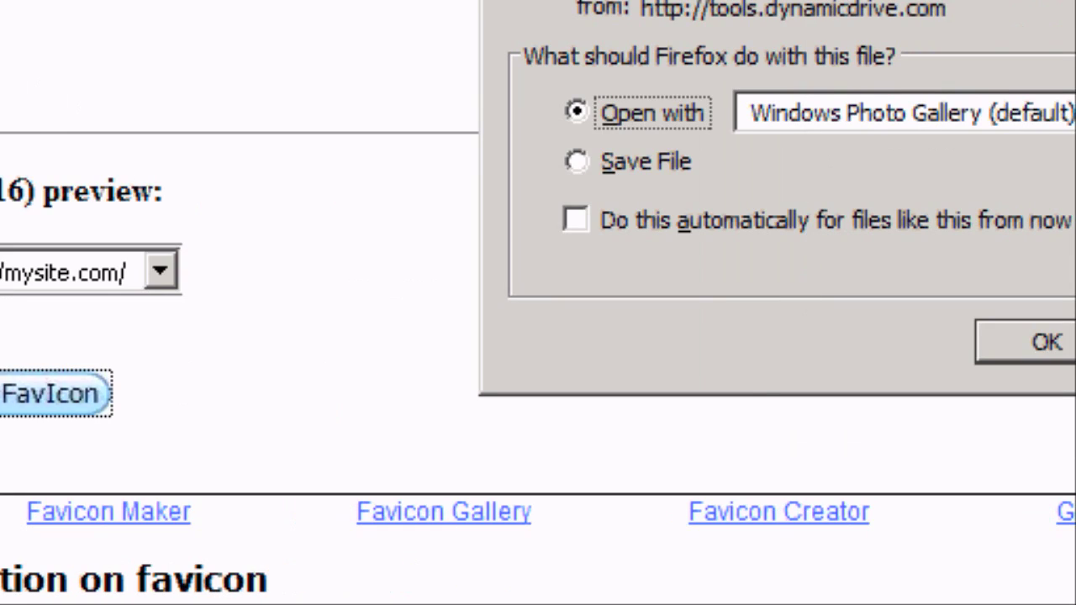
pyautogui.click(900, 161)
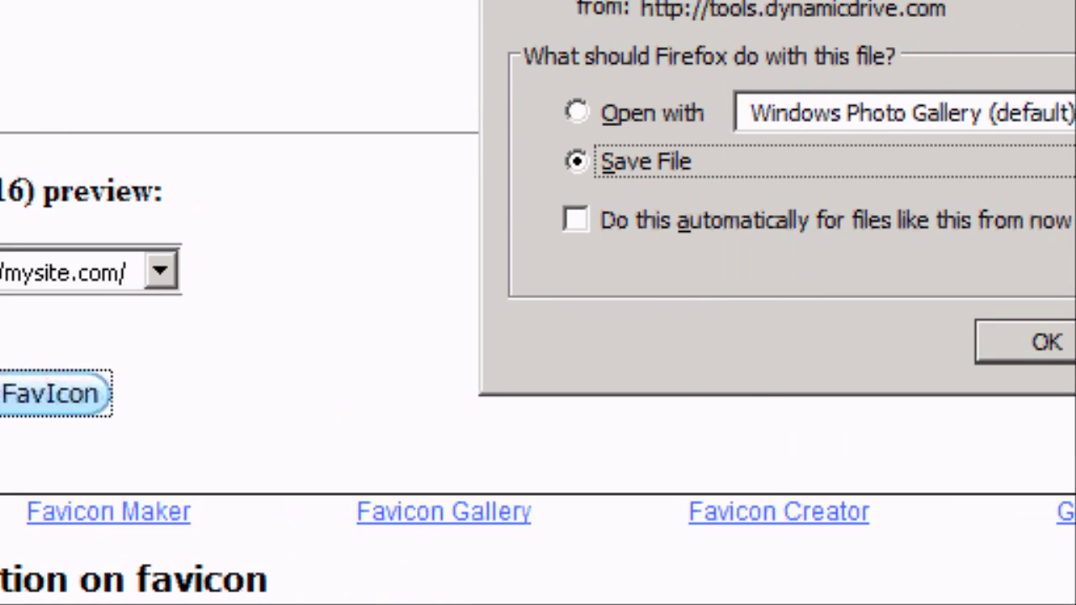
pyautogui.click(776, 342)
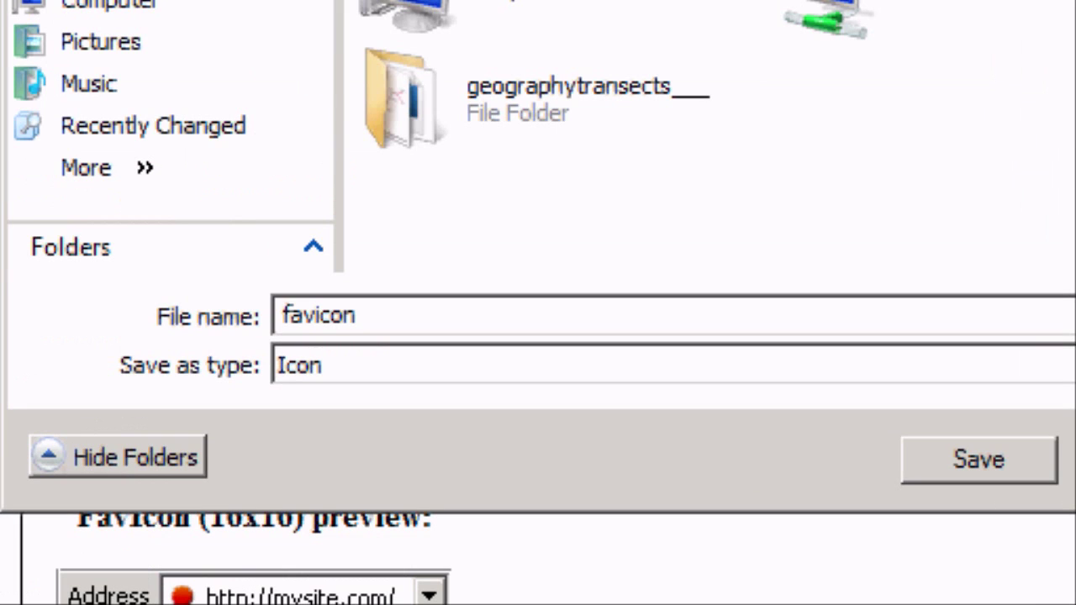
pyautogui.press('Tab')
pyautogui.click(358, 316)
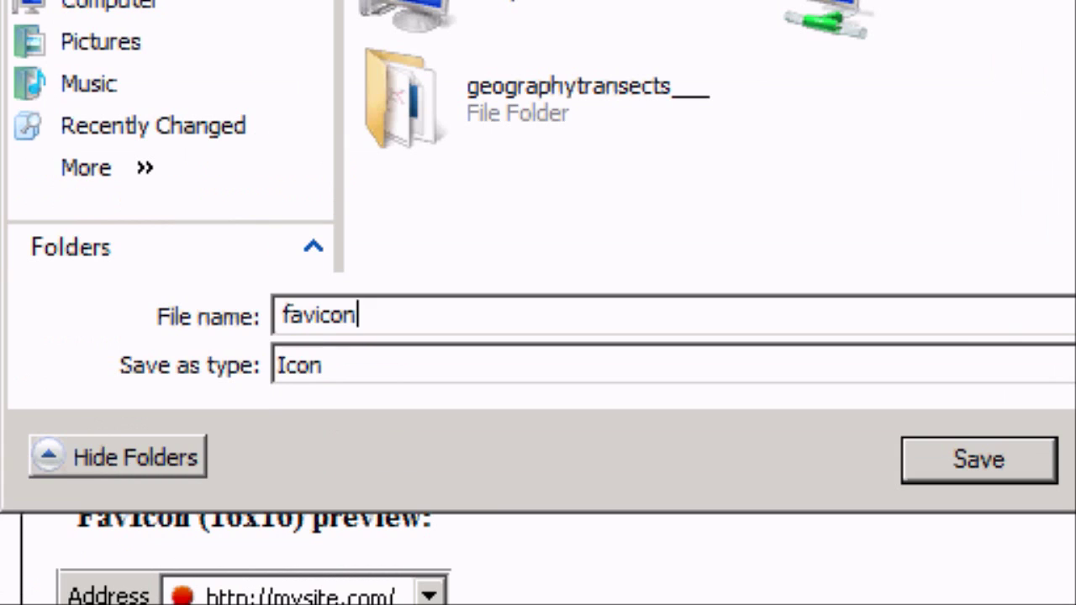
pyautogui.click(978, 460)
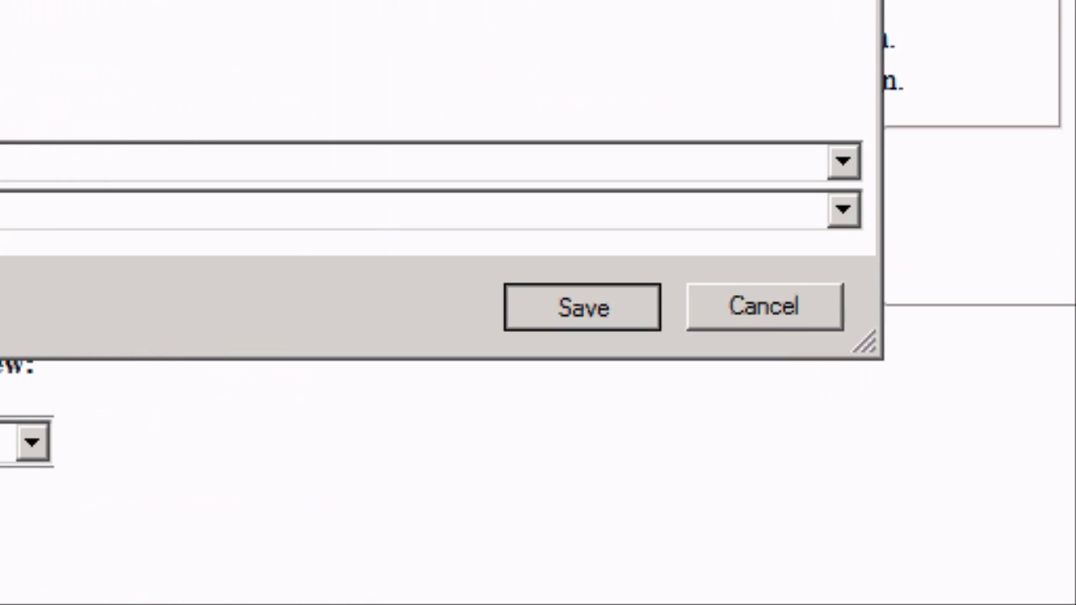
pyautogui.press('Return')
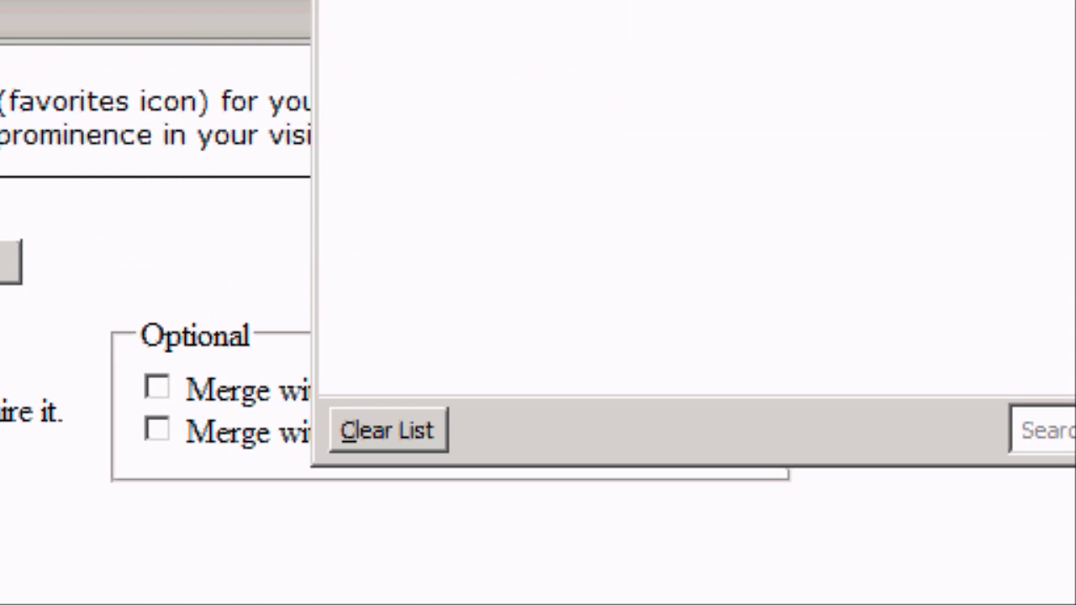
# Dismiss the Downloads window and return to the desktop to view the saved icon file.
pyautogui.press('Delete')
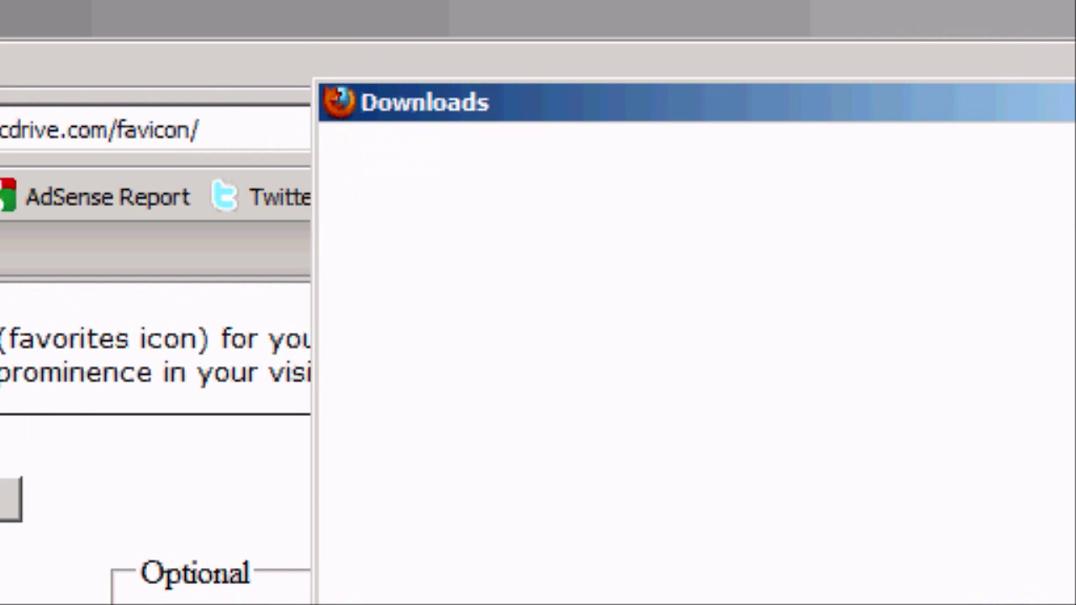
pyautogui.click(738, 102)
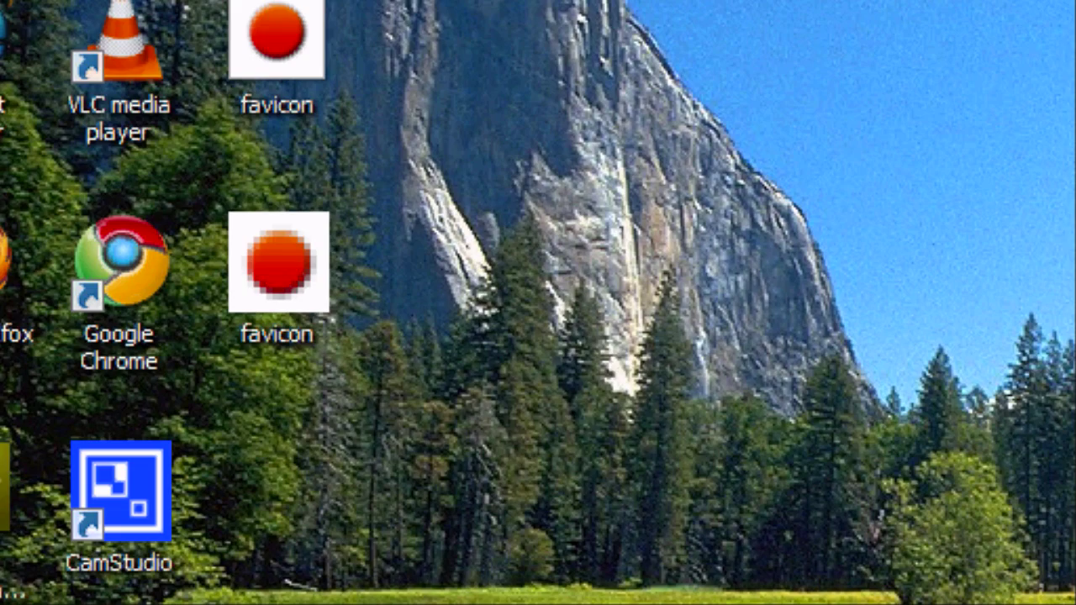
pyautogui.moveTo(278, 284)
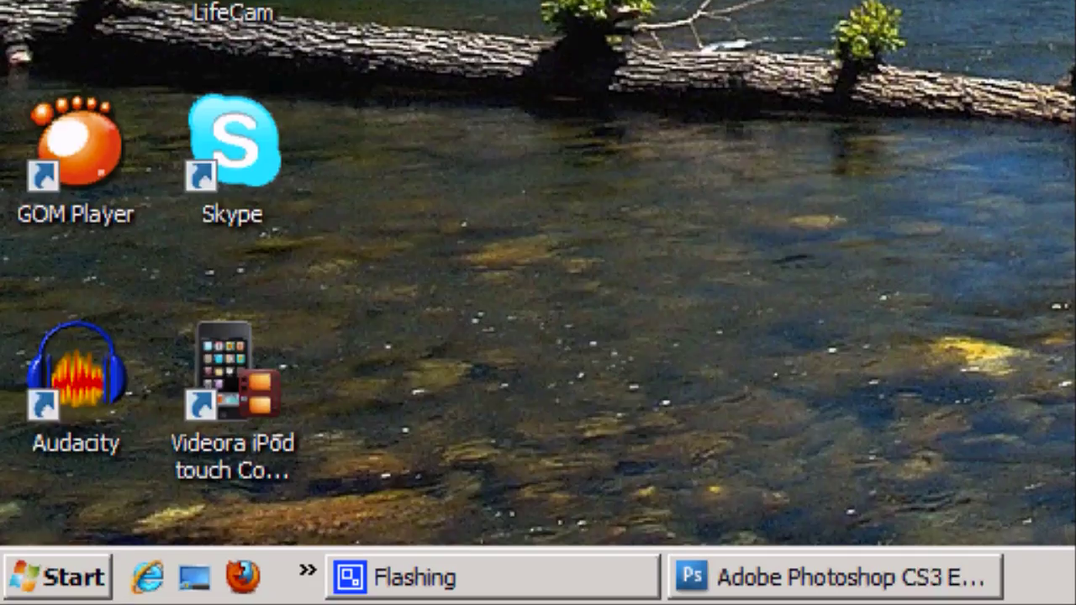
# Open Notepad and start an HTML page with <html> and <head> tags and an opening "<" on the third line.
pyautogui.click(57, 578)
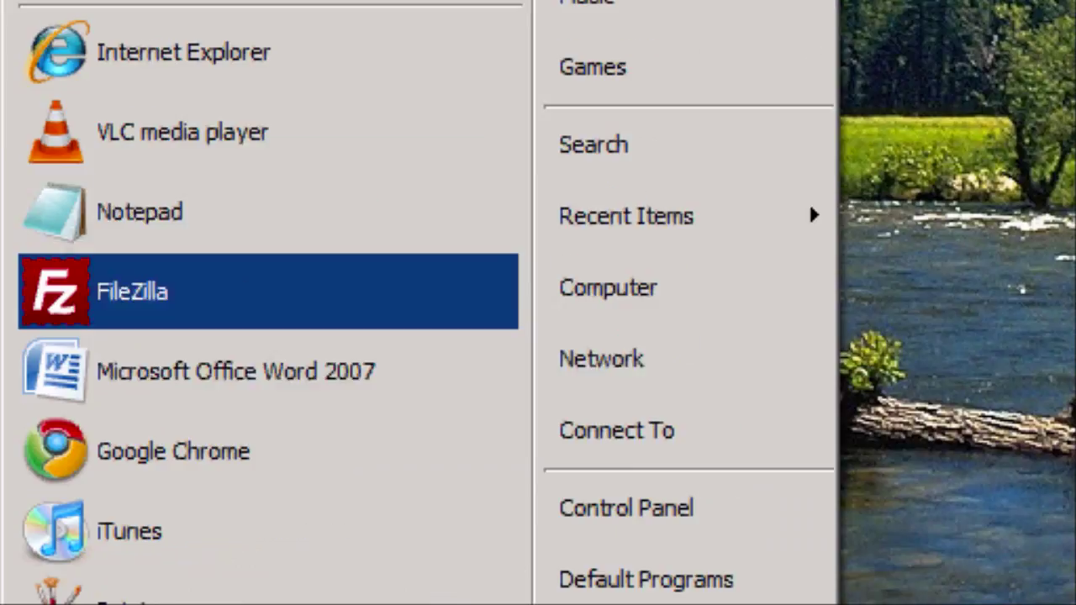
pyautogui.press('Up')
pyautogui.press('Return')
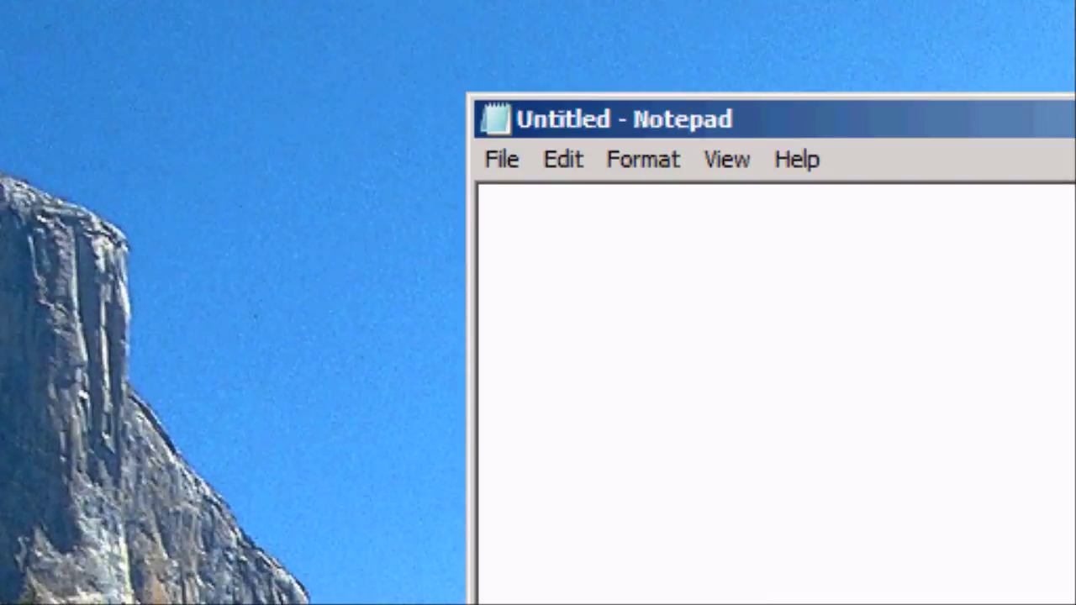
pyautogui.write('<html>')
pyautogui.press('Return')
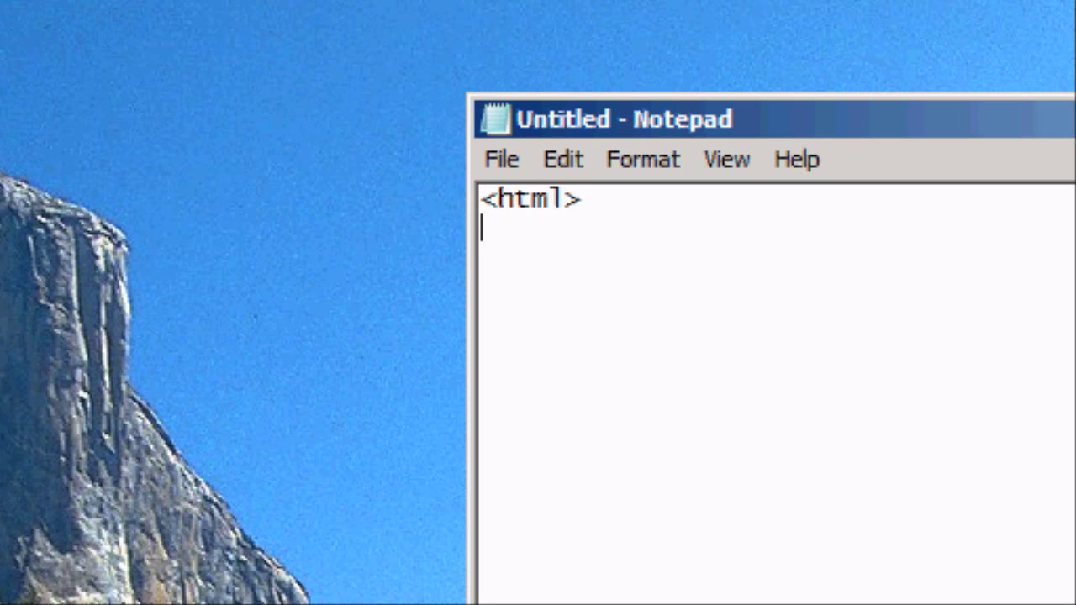
pyautogui.write('<head>')
pyautogui.press('Return')
pyautogui.write('<')
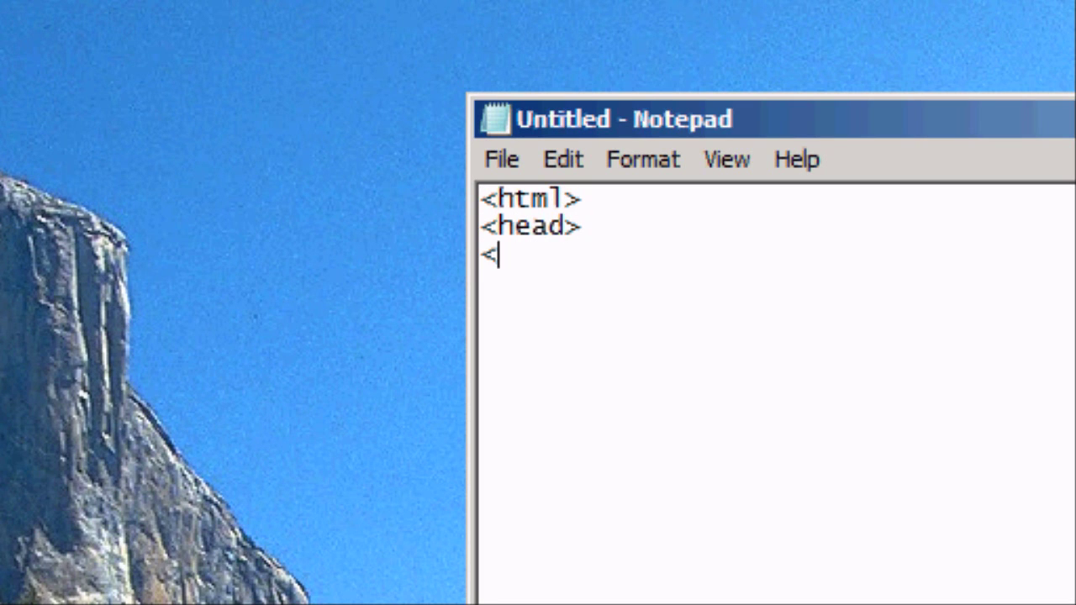
pyautogui.write('link')
pyautogui.press('BackSpace')
pyautogui.write('r')
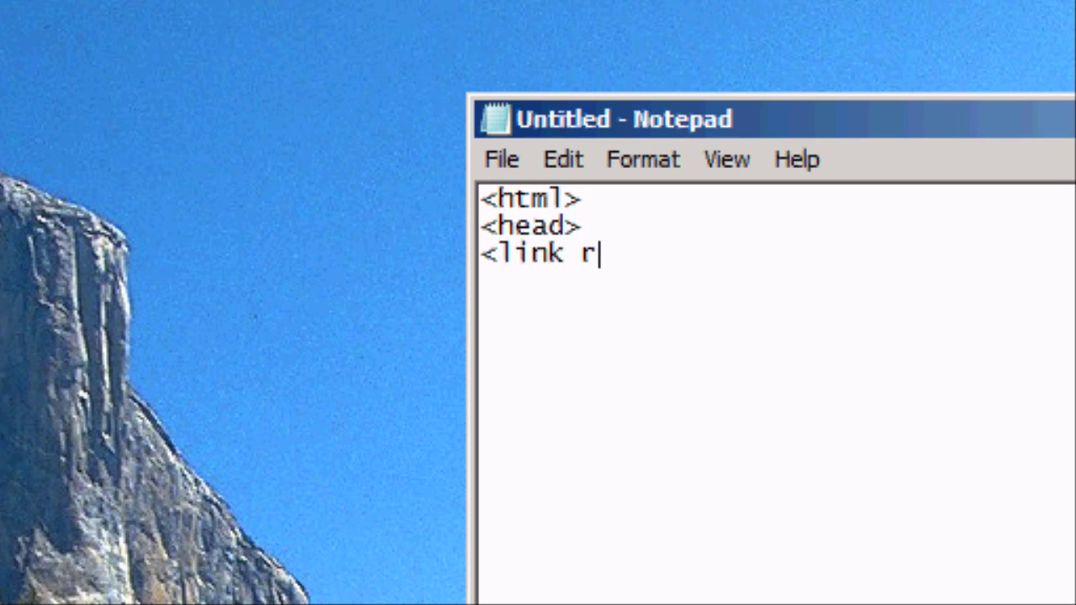
pyautogui.write('eg')
pyautogui.press('BackSpace')
pyautogui.write('l')
pyautogui.press('BackSpace')
pyautogui.press('BackSpace')
pyautogui.press('BackSpace')
pyautogui.press('BackSpace')
pyautogui.press('BackSpace')
pyautogui.press('BackSpace')
pyautogui.press('BackSpace')
pyautogui.press('BackSpace')
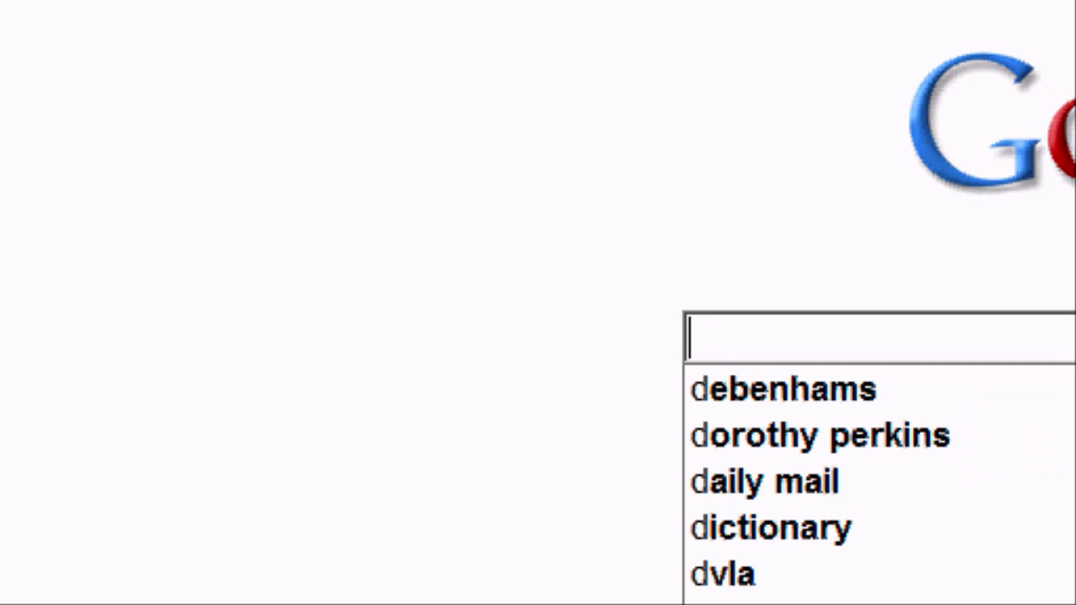
# Switch back to Firefox and search Google for "favicon generator" again.
pyautogui.write('favioc')
pyautogui.press('Down')
pyautogui.press('Down')
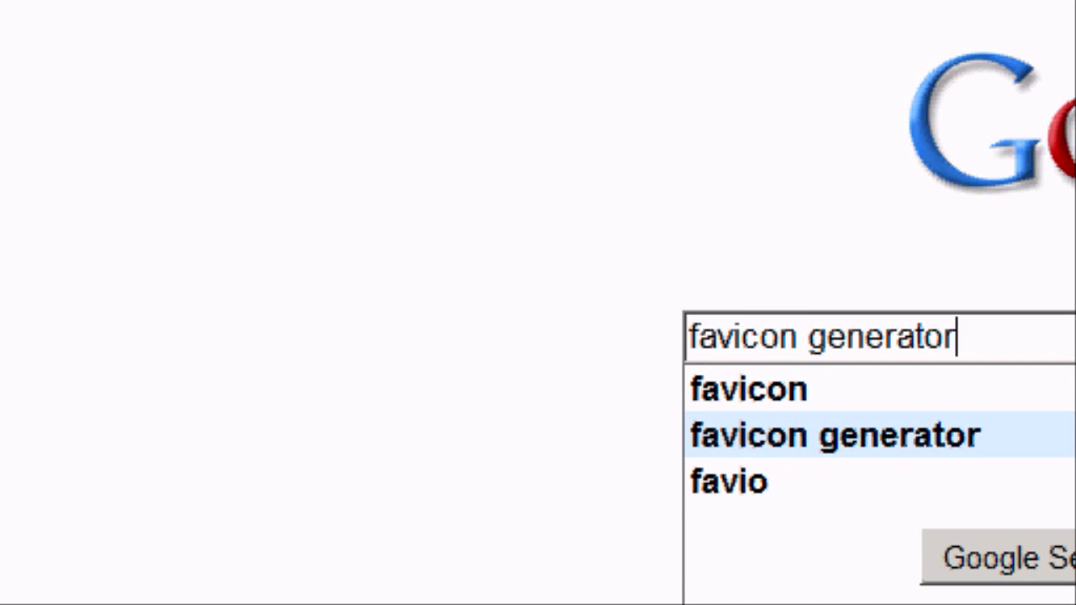
pyautogui.press('Return')
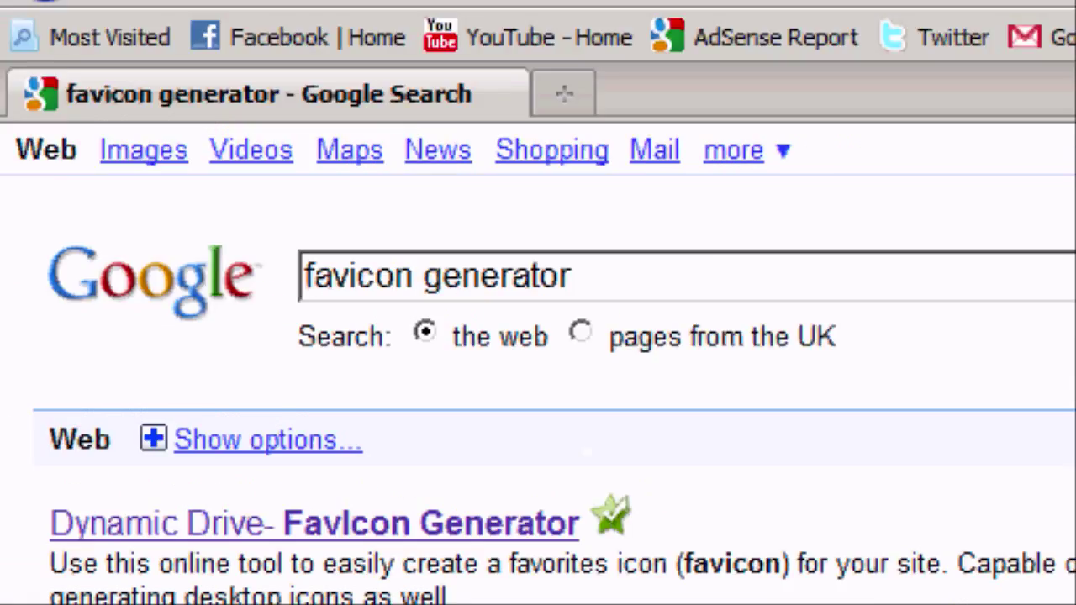
# Open the Dynamic Drive FavIcon Generator page and copy its shortcut icon link code for the HEAD section.
pyautogui.click(315, 343)
pyautogui.scroll(-5, 538, 302)
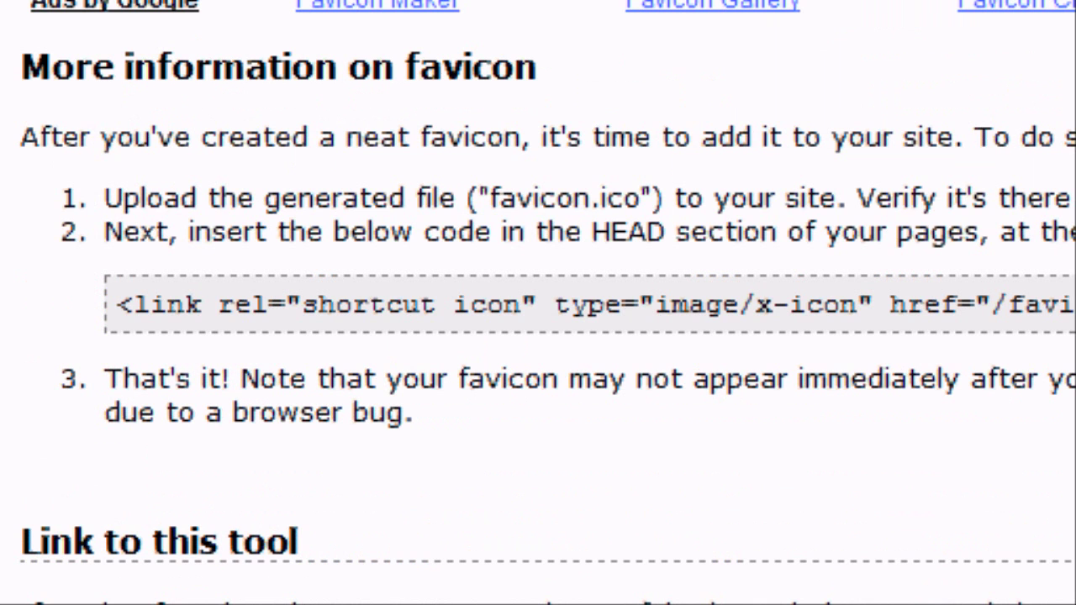
pyautogui.moveTo(117, 304); pyautogui.dragTo(1075, 304)
pyautogui.hotkey('ctrl', 'c')
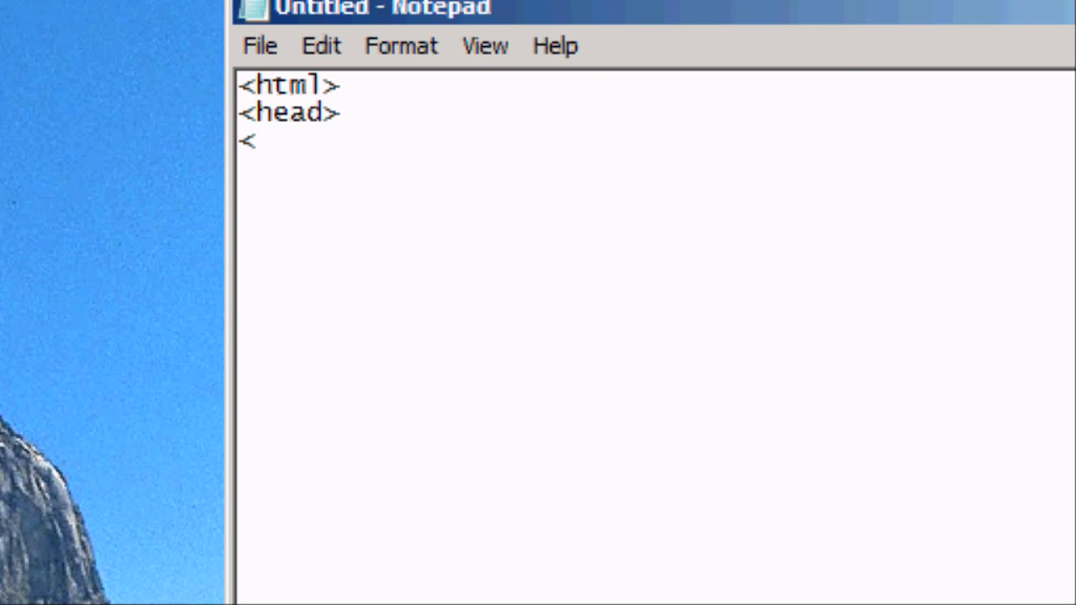
# Replace the stray "<" on the third line of the Notepad HTML page with the copied shortcut icon link code.
pyautogui.hotkey('shift', 'Left')
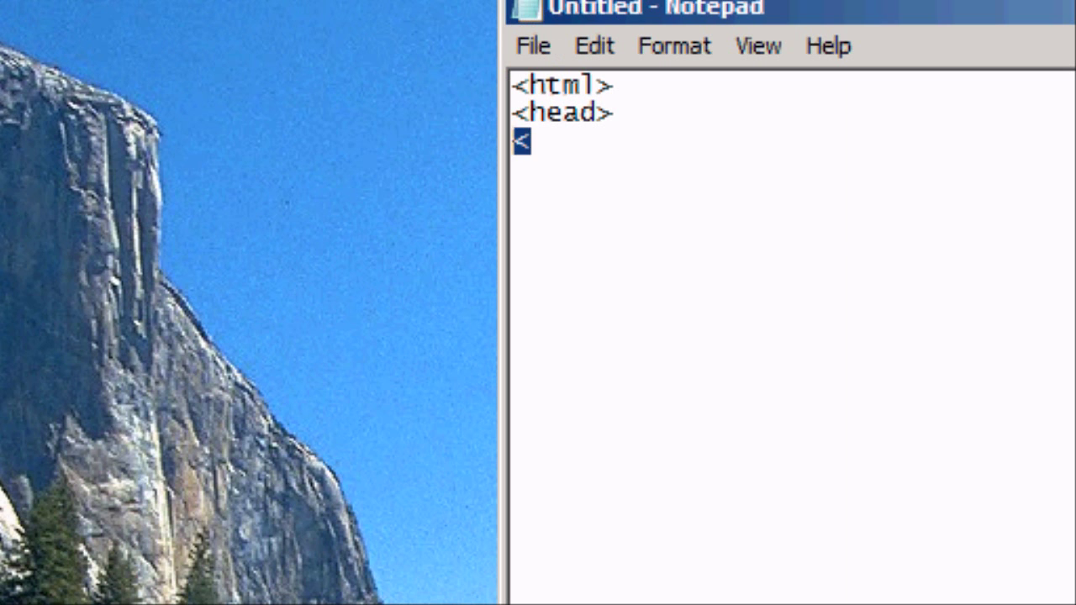
pyautogui.press('BackSpace')
pyautogui.press('BackSpace')
pyautogui.press('Return')
pyautogui.rightClick(664, 187)
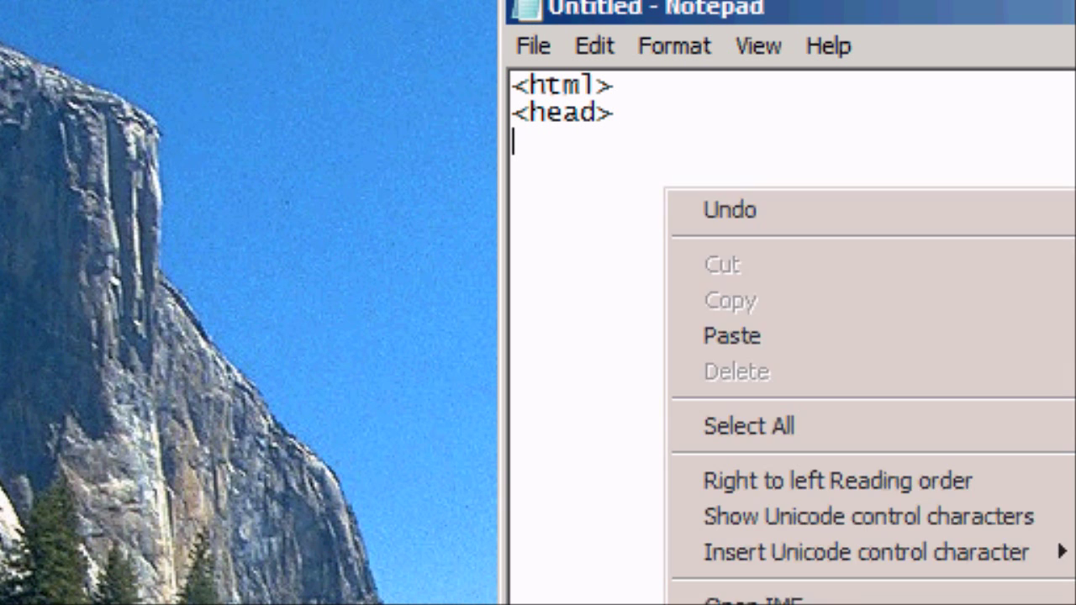
pyautogui.click(732, 336)
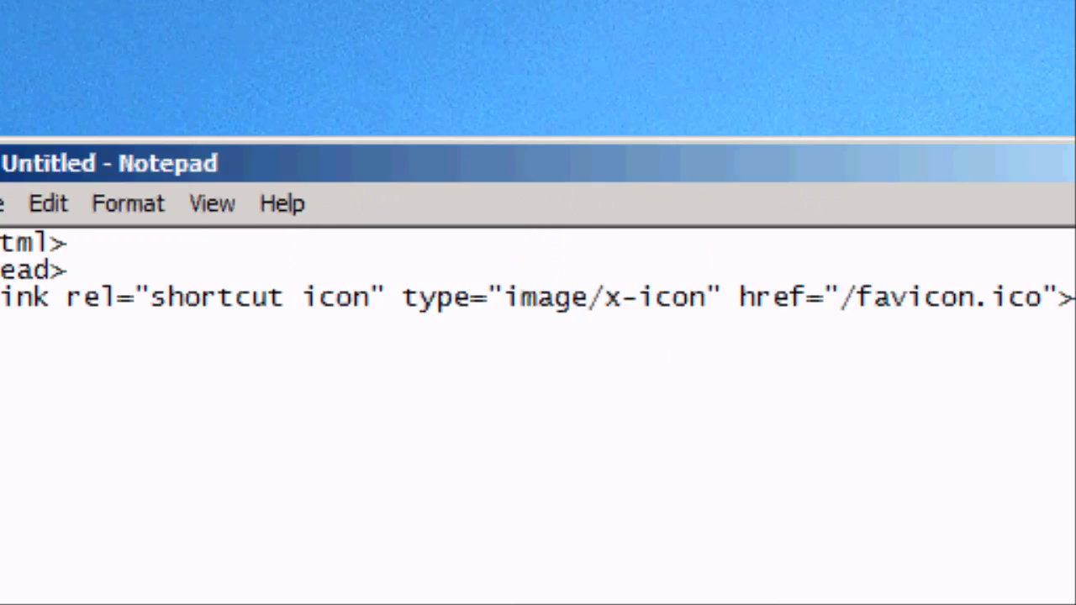
# Change the link's href value to "879.ico", without the leading slash.
pyautogui.click(857, 297)
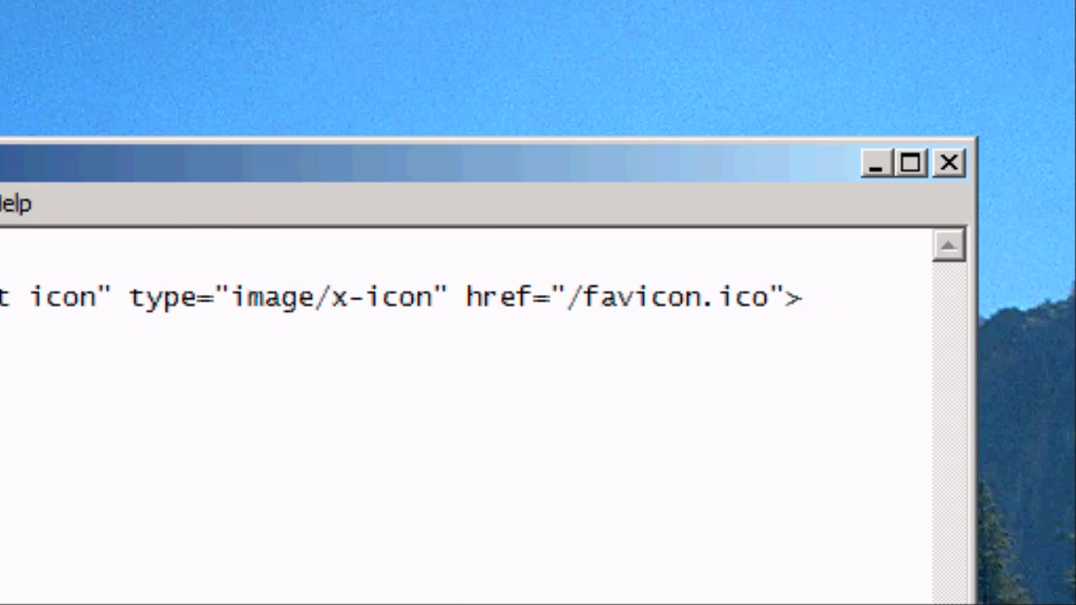
pyautogui.press('BackSpace')
pyautogui.moveTo(685, 297); pyautogui.dragTo(568, 296)
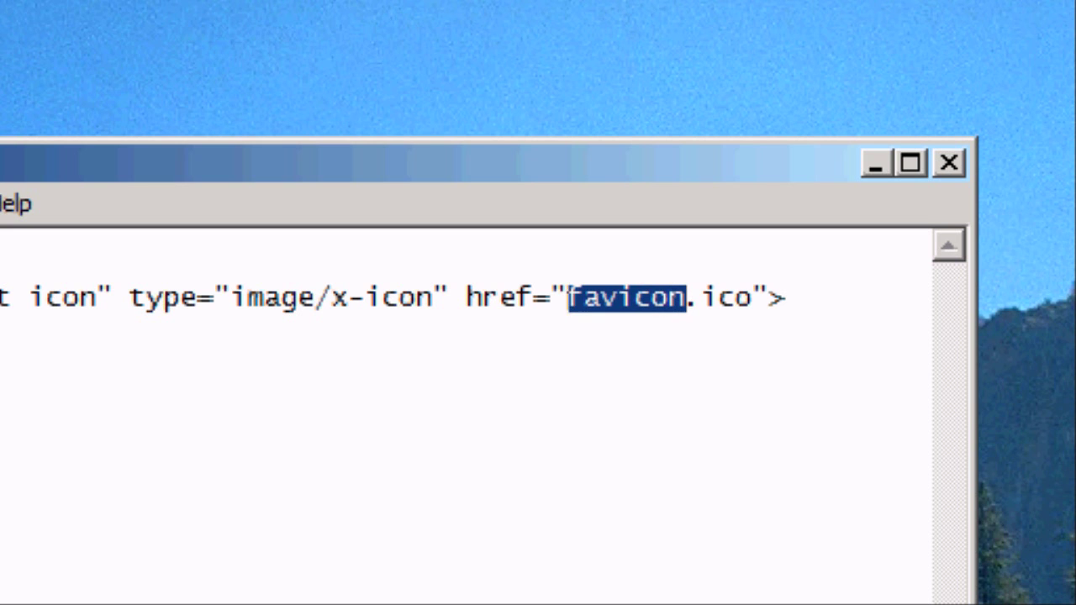
pyautogui.write('879')
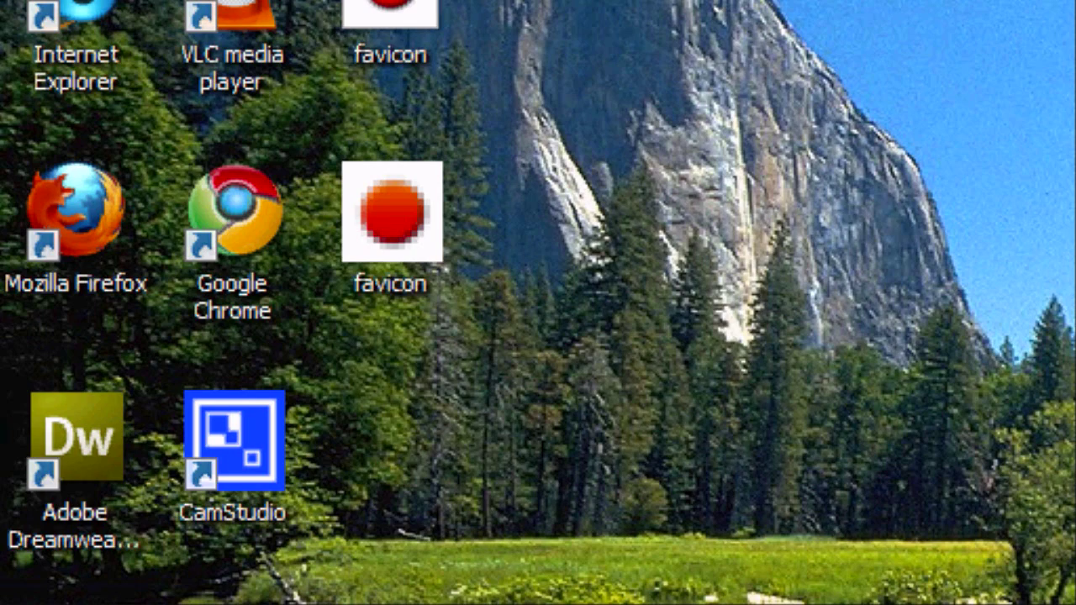
# Rename the generated favicon icon file on the desktop, the pixelated red button, as 879.
pyautogui.click(391, 211)
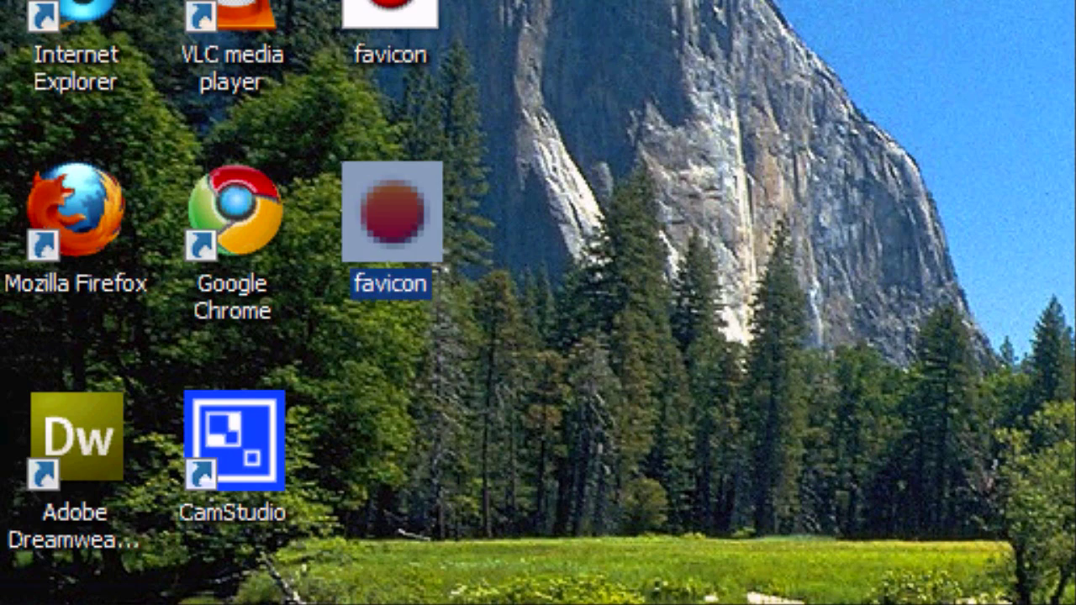
pyautogui.press('F2')
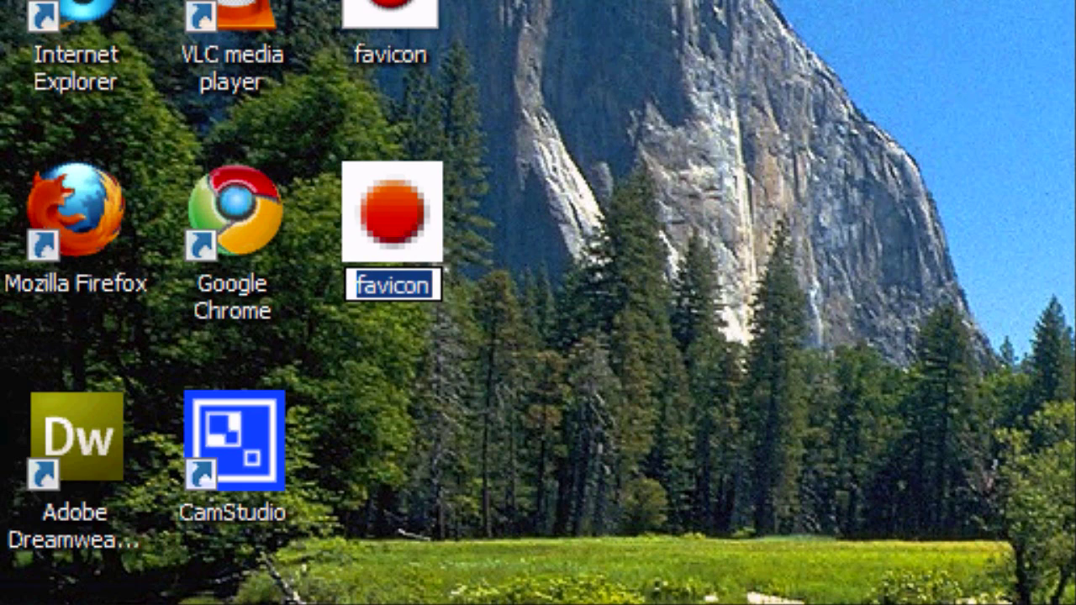
pyautogui.write('879')
pyautogui.press('Return')
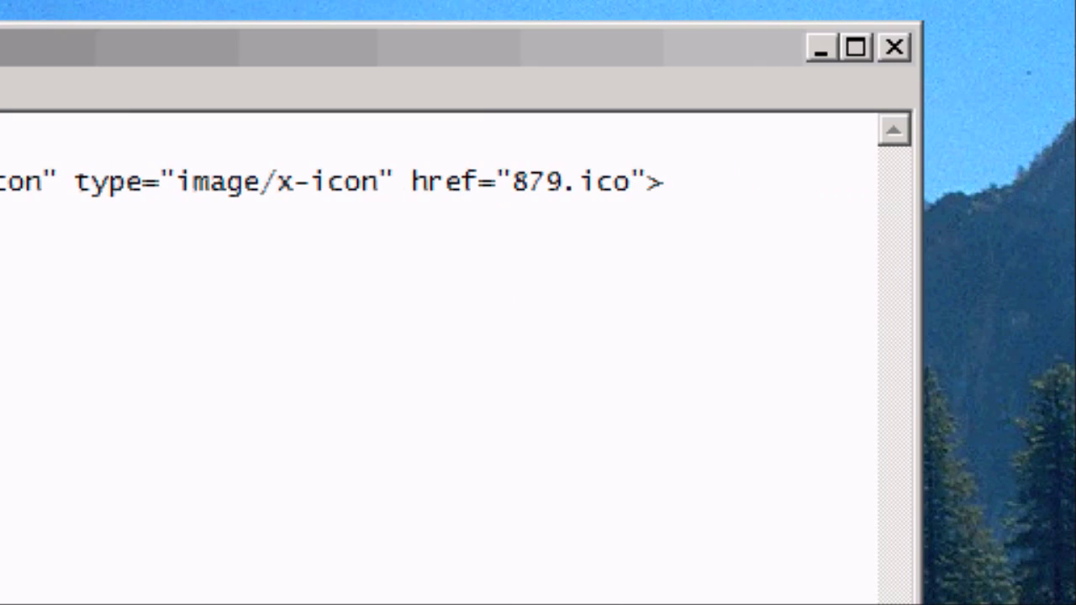
# Back in Notepad, close the head section with </head> and add the tag <body bgcolor="#cccccc"> below it.
pyautogui.click(867, 247)
pyautogui.press('Right')
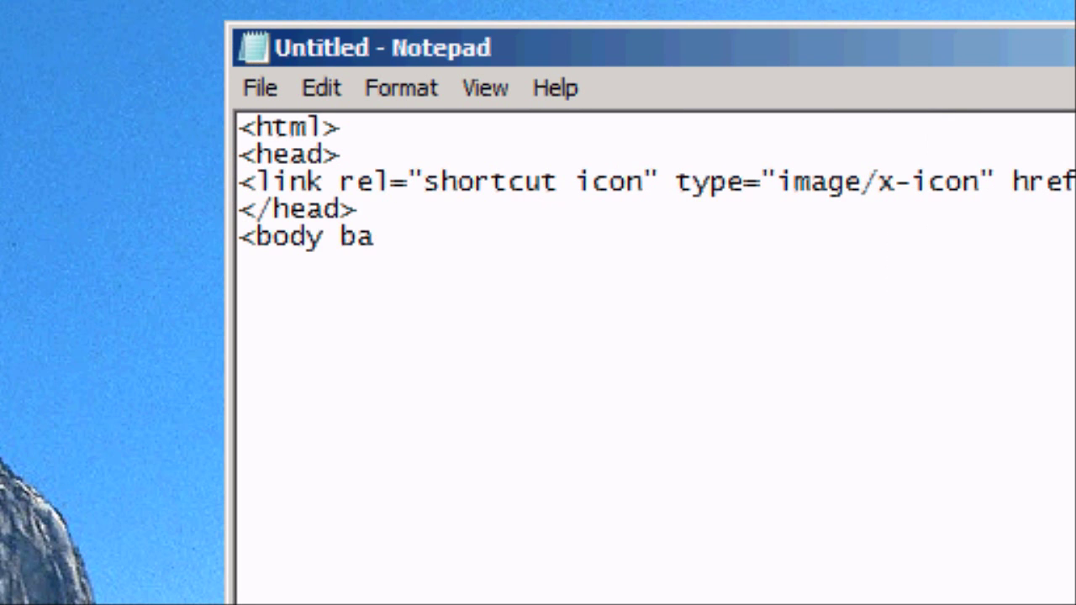
pyautogui.write('c')
pyautogui.press('BackSpace')
pyautogui.press('BackSpace')
pyautogui.write('gcol')
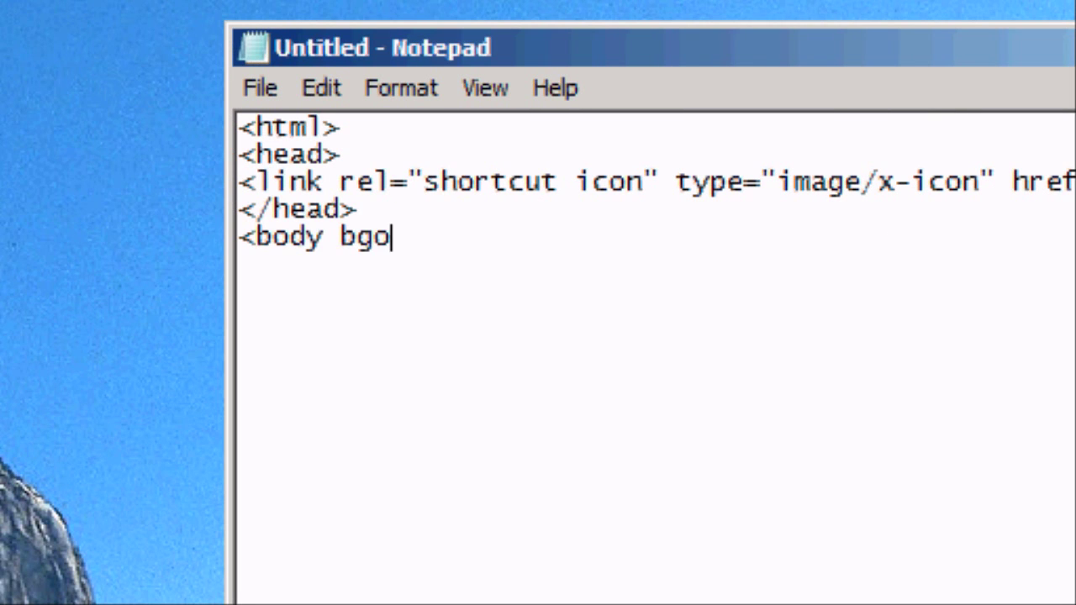
pyautogui.write('or="#')
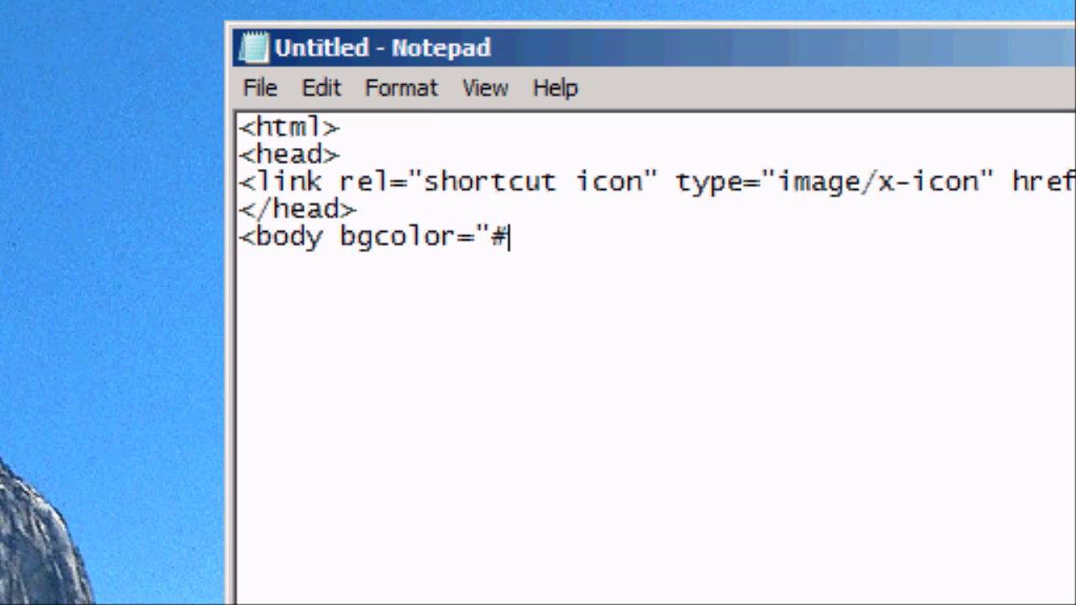
pyautogui.write('cccccc">')
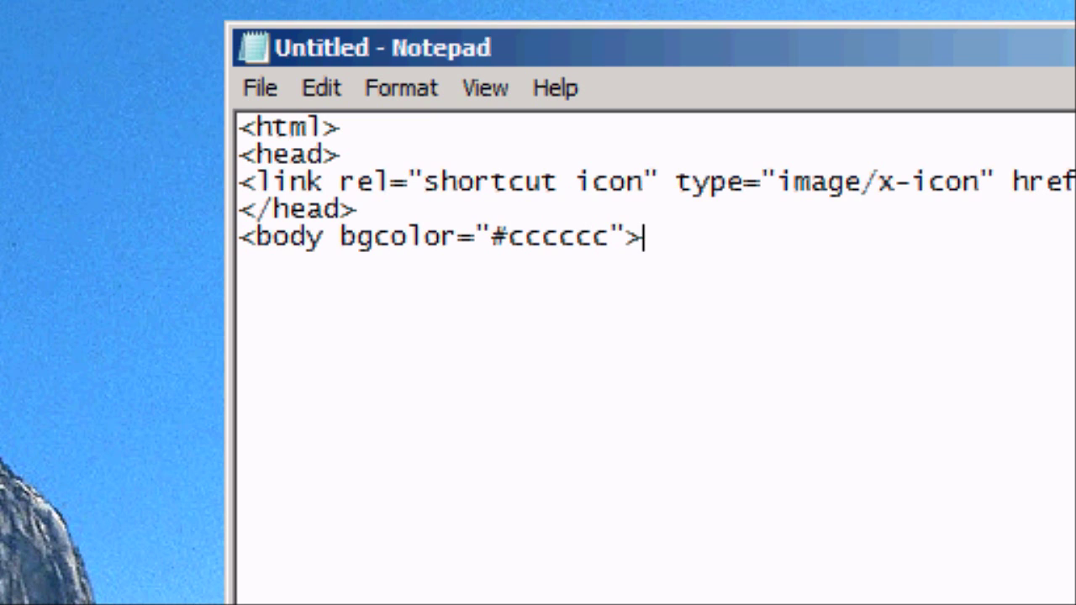
# Add a <center> tag below the body tag, followed by the line "WELCOME TO MY WEBSITE!".
pyautogui.press('Return')
pyautogui.write('<center>')
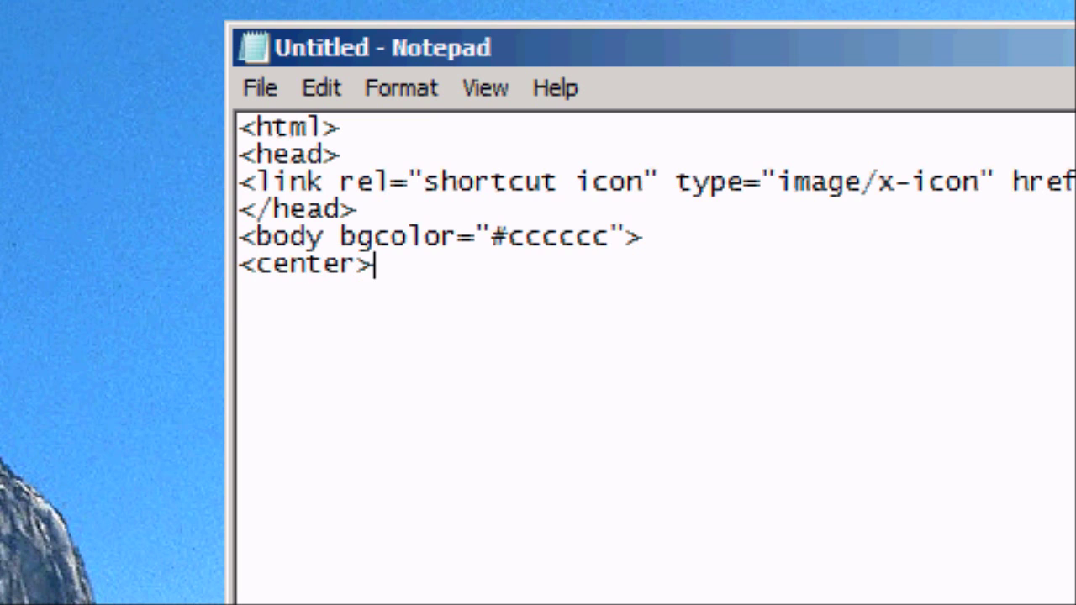
pyautogui.press('Return')
pyautogui.write('WELCOME TO MY WEBSITE!')
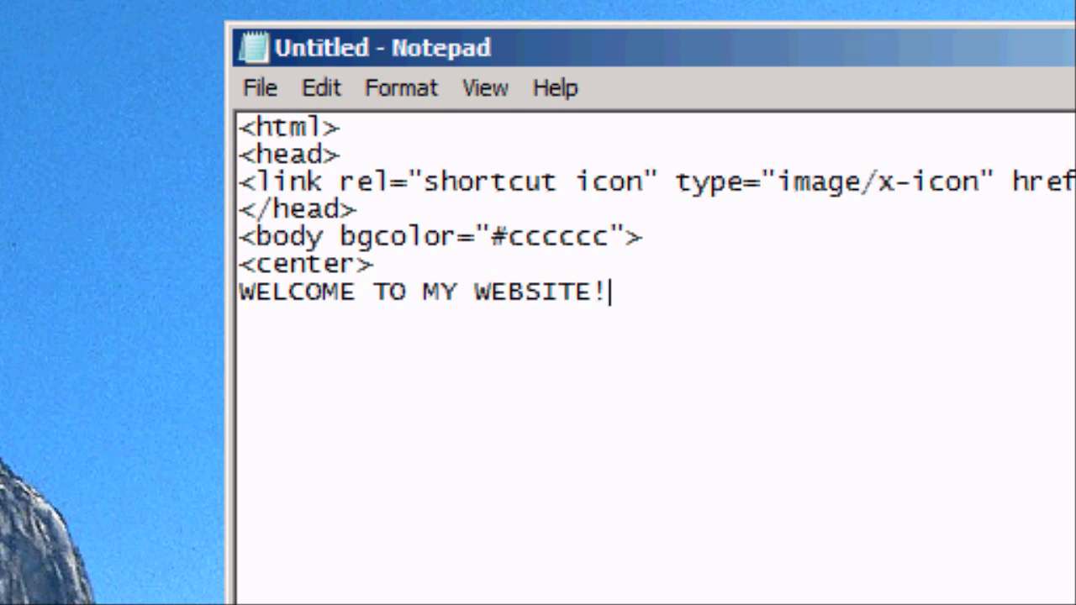
# Add an empty paragraph <P></P> below the welcome line, followed by the text "Like the favicon?".
pyautogui.press('Return')
pyautogui.write('<NR')
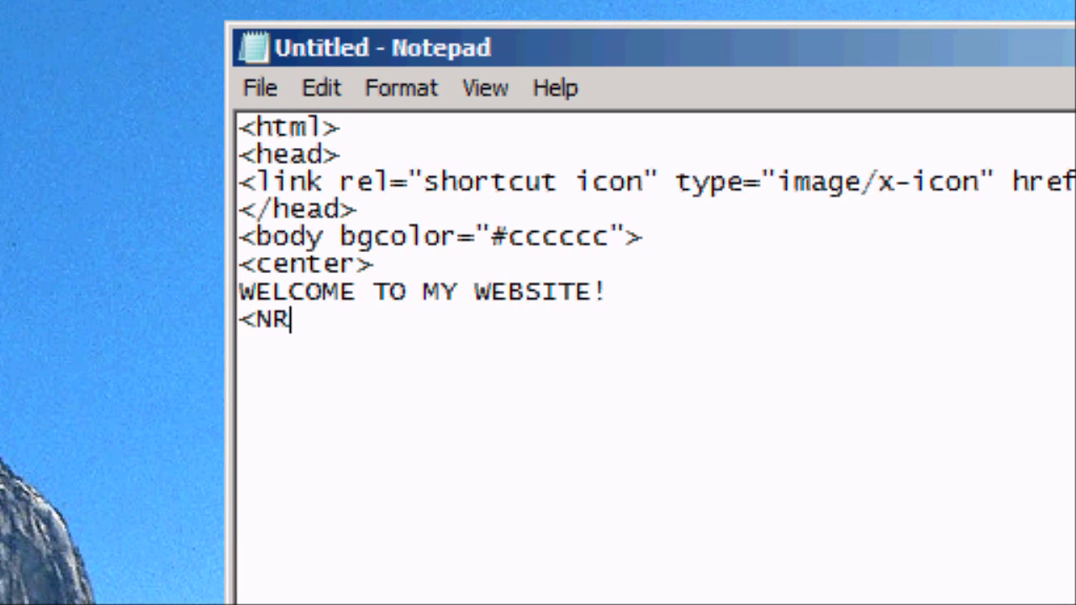
pyautogui.press('BackSpace')
pyautogui.press('BackSpace')
pyautogui.write('P></P>')
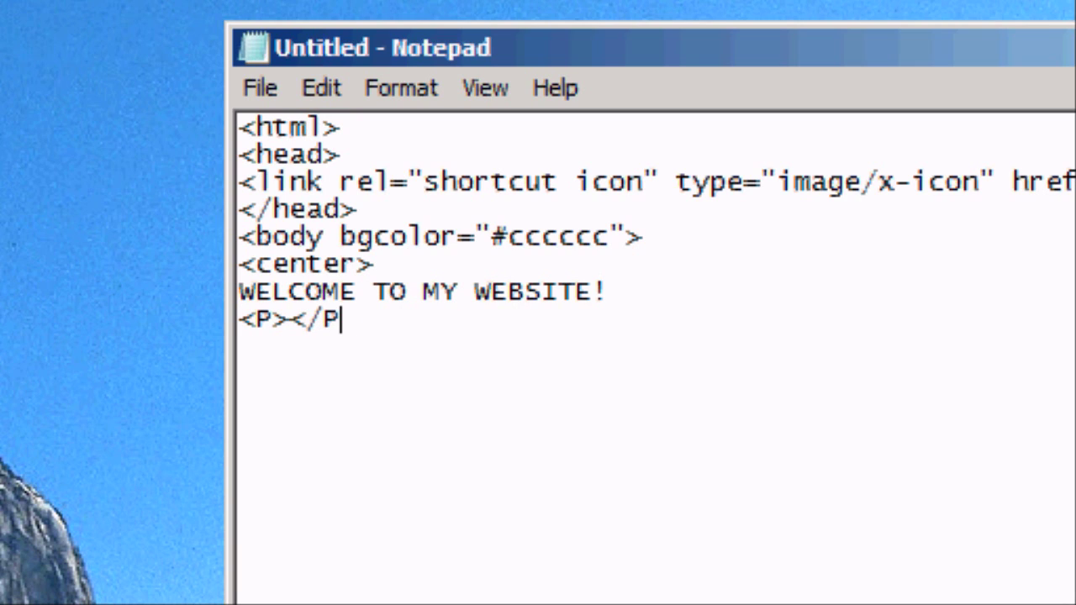
pyautogui.press('Return')
pyautogui.write('Like the fa')
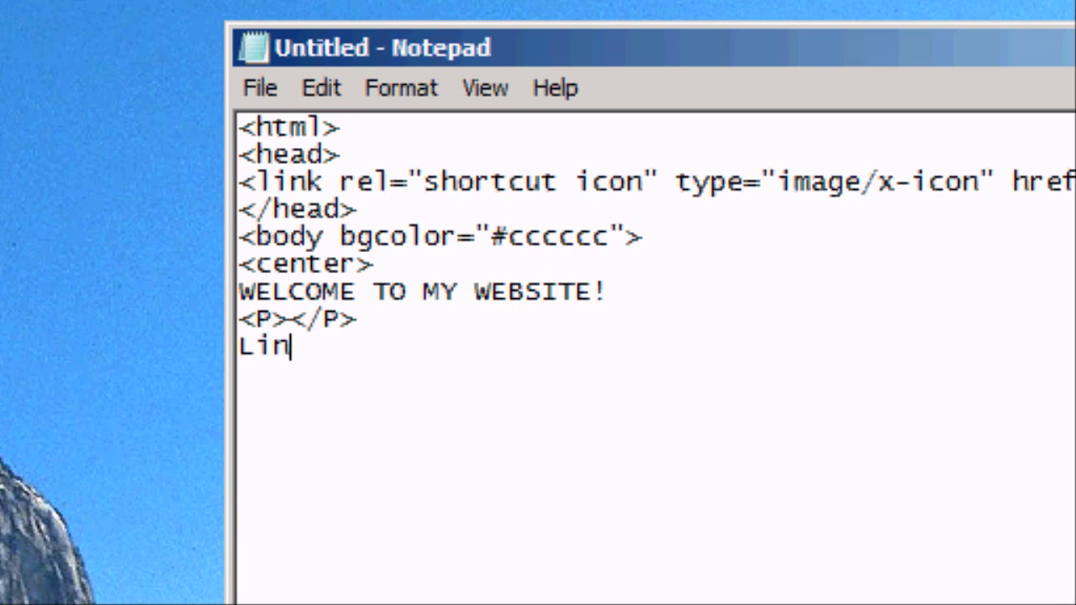
pyautogui.write('vicon?')
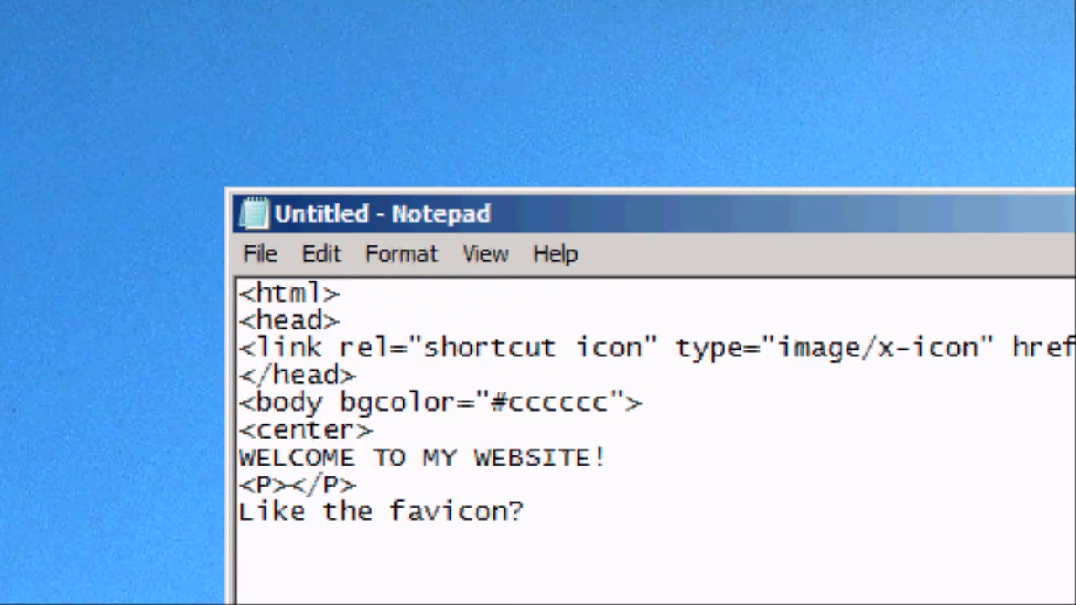
# Save the HTML page to the Desktop as index.html.
pyautogui.click(260, 88)
pyautogui.click(326, 238)
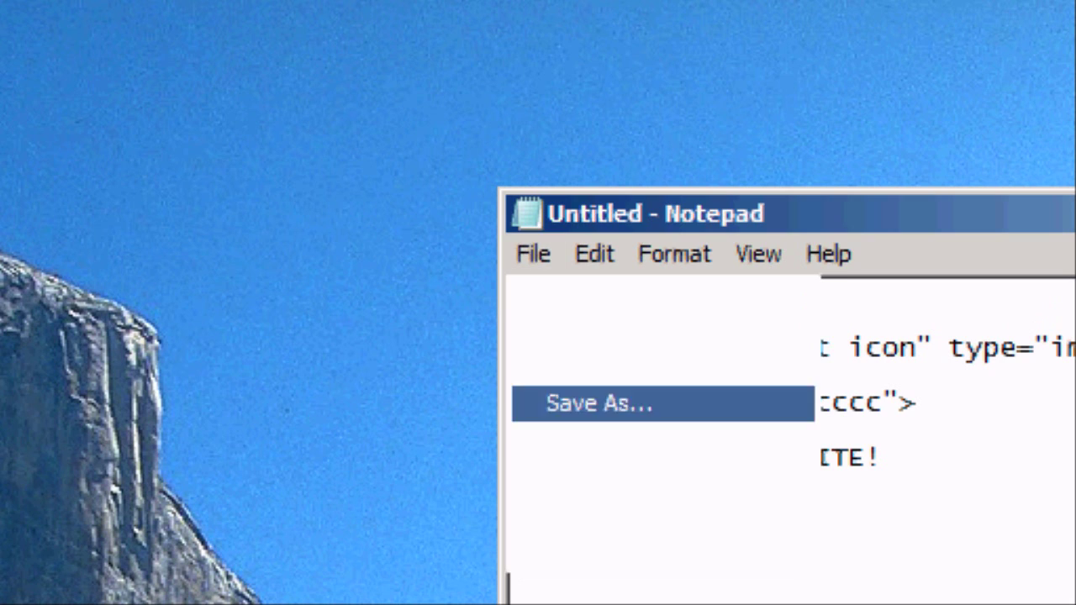
pyautogui.press('Return')
pyautogui.click(732, 360)
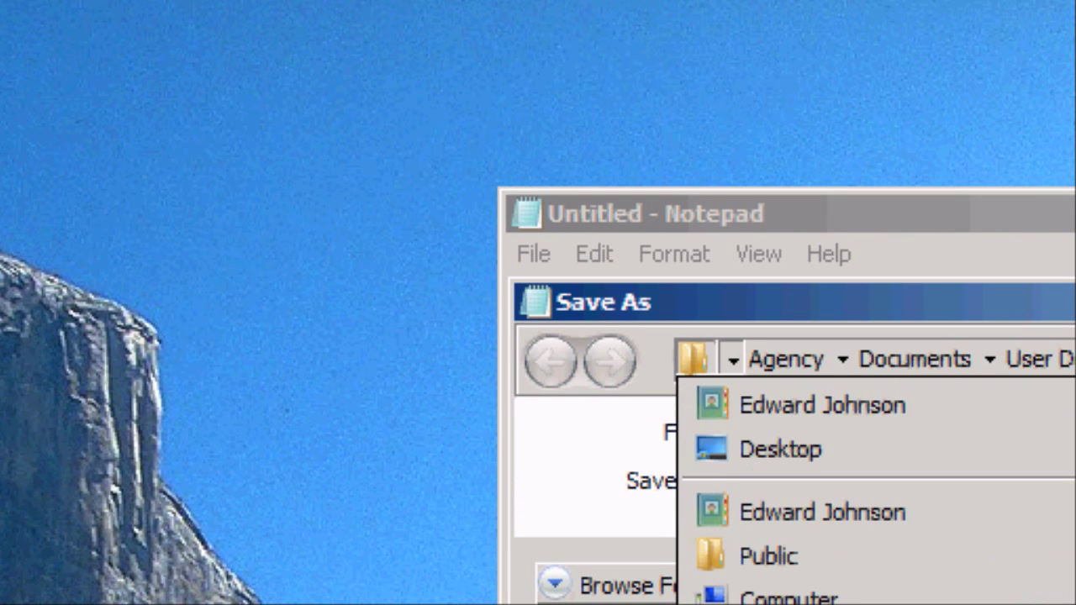
pyautogui.click(780, 449)
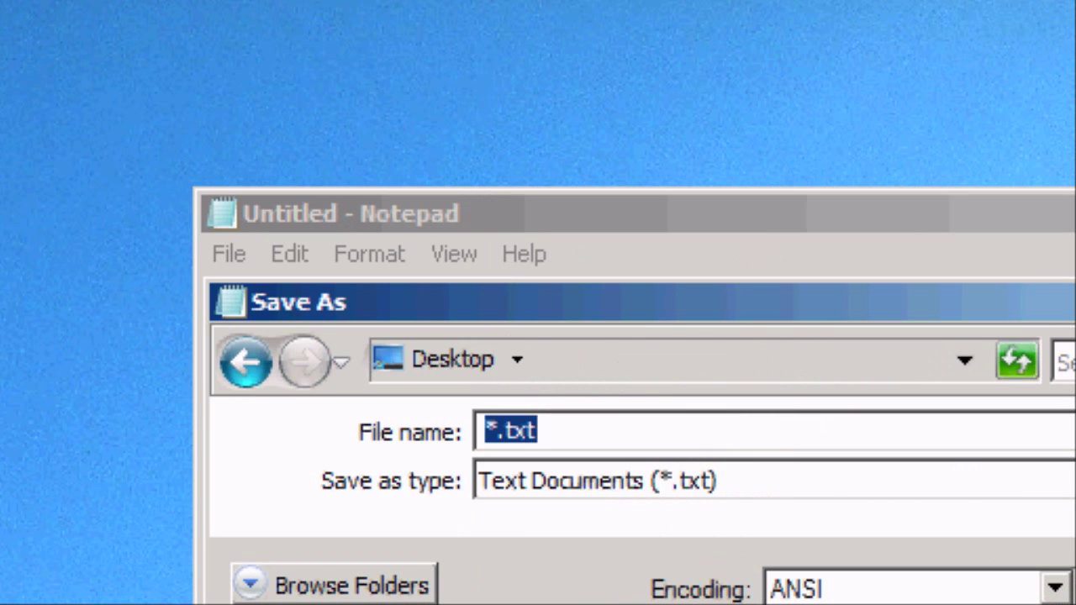
pyautogui.write('index.html')
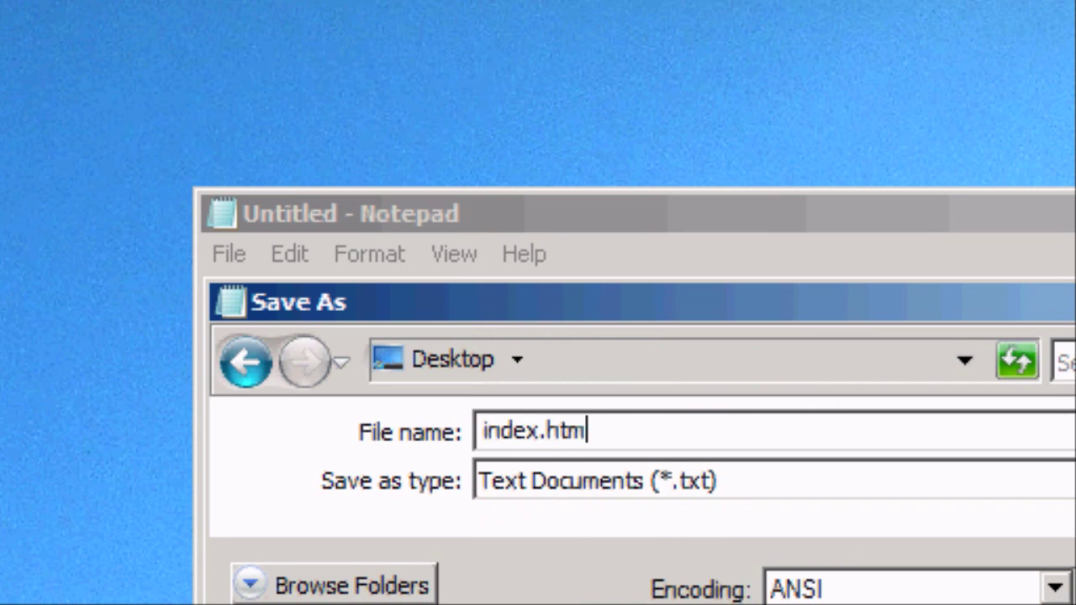
pyautogui.press('Return')
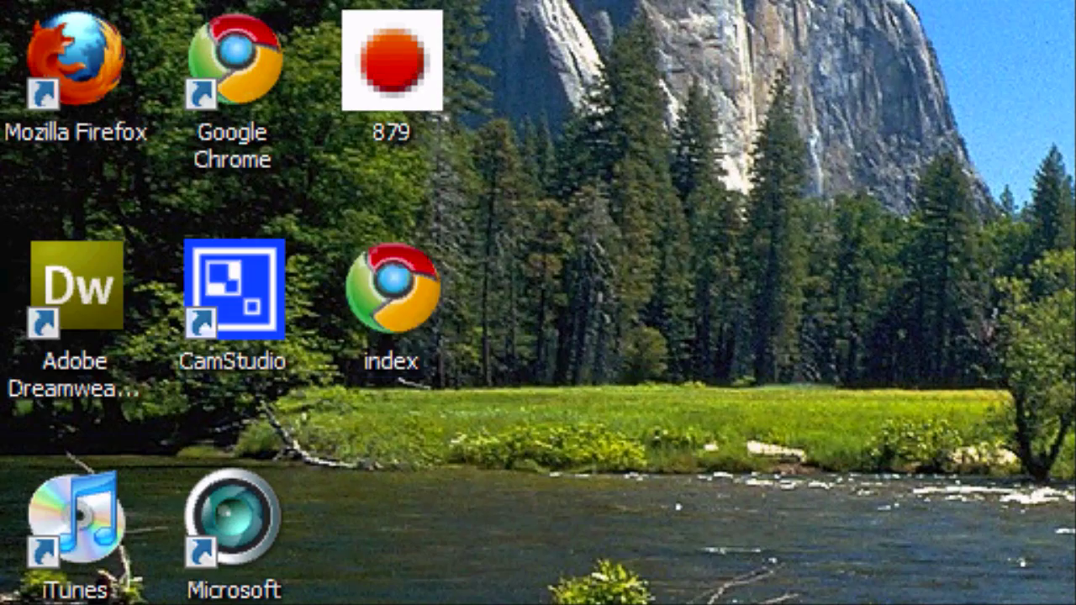
# Open the index page from the desktop in Firefox to view it with its favicon.
pyautogui.click(392, 290)
pyautogui.rightClick(412, 328)
pyautogui.moveTo(507, 421)
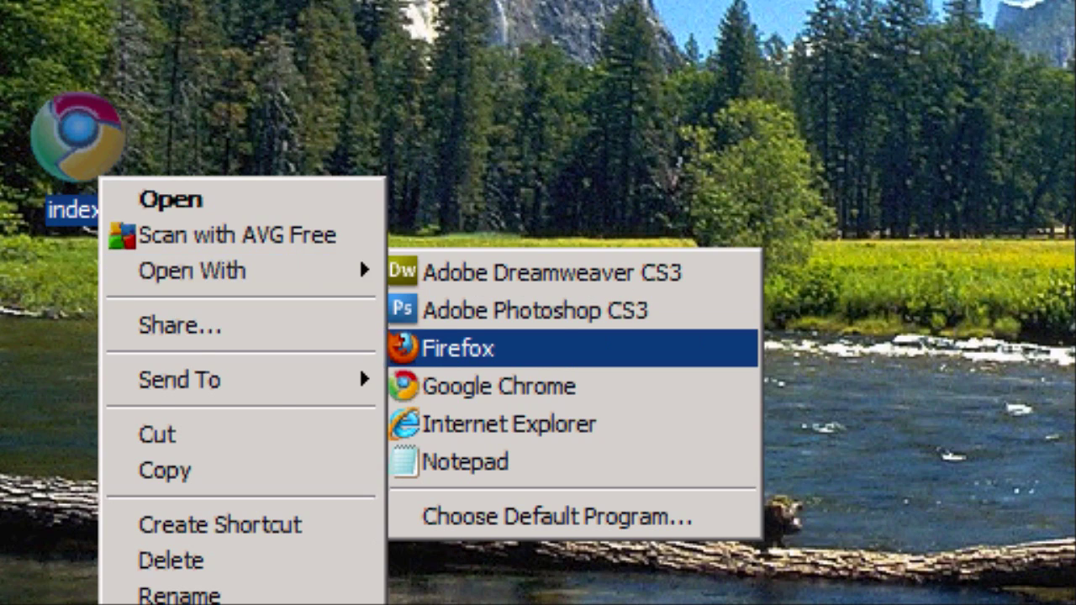
pyautogui.click(505, 348)
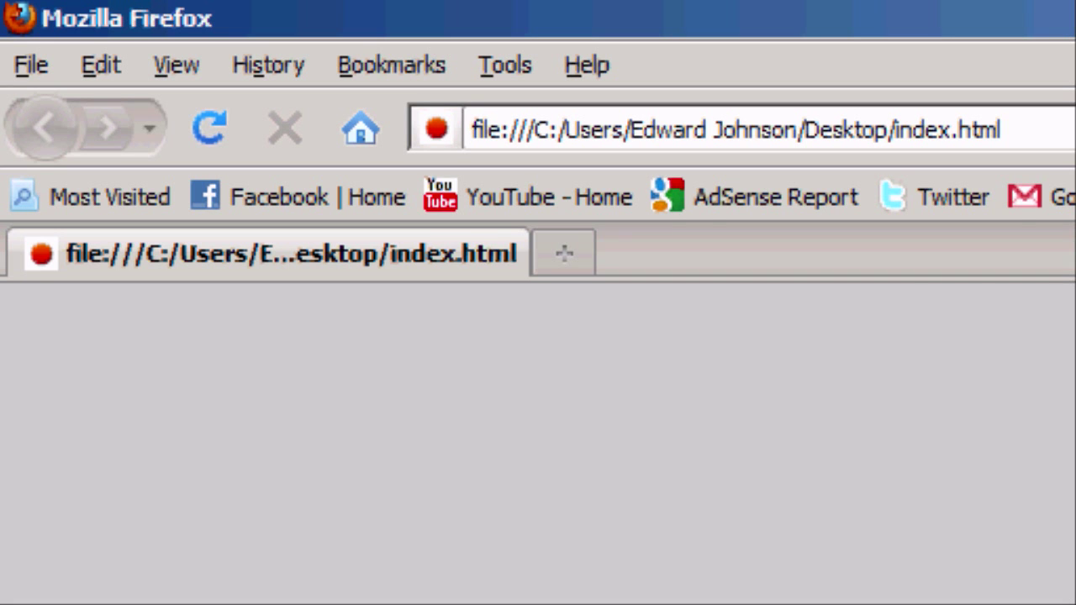
# Bookmark the index.html page on Firefox's bookmarks toolbar, directly after the NowTorrents bookmark.
pyautogui.click(436, 128)
pyautogui.press('Escape')
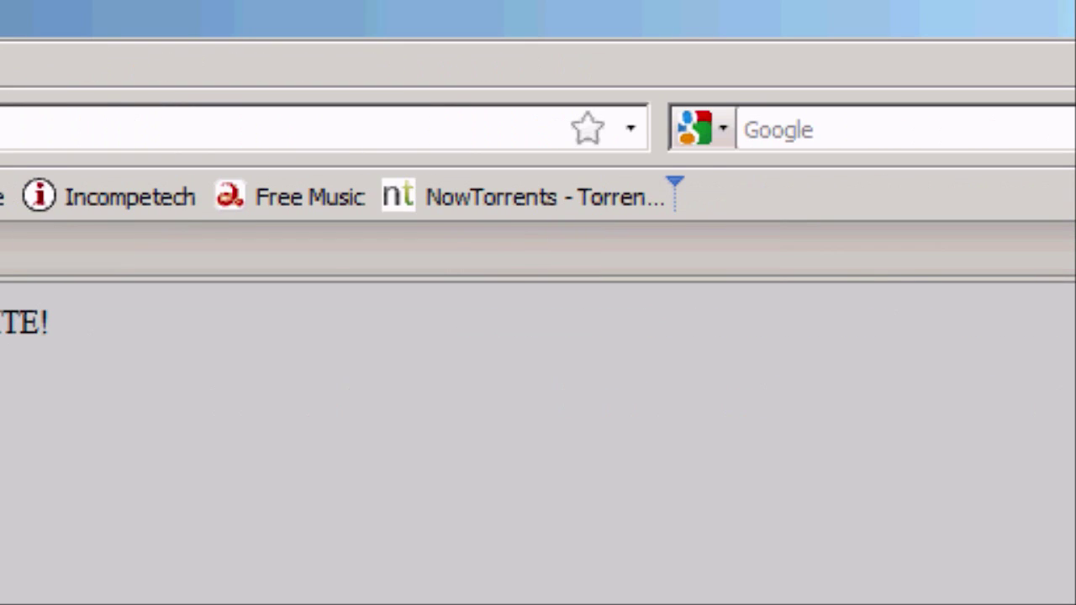
pyautogui.moveTo(675, 193); pyautogui.dragTo(677, 195)
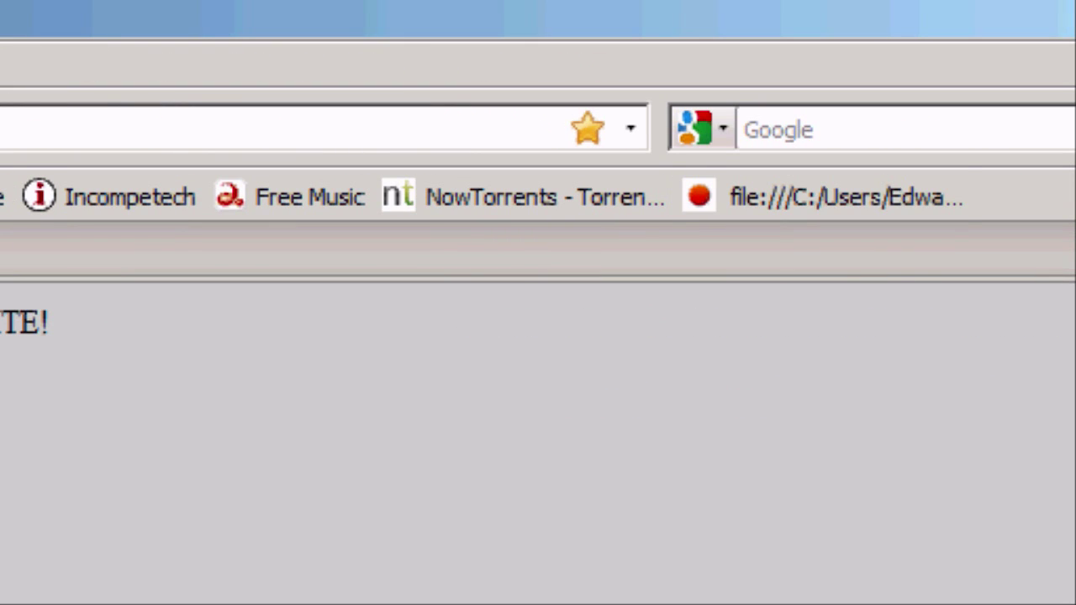